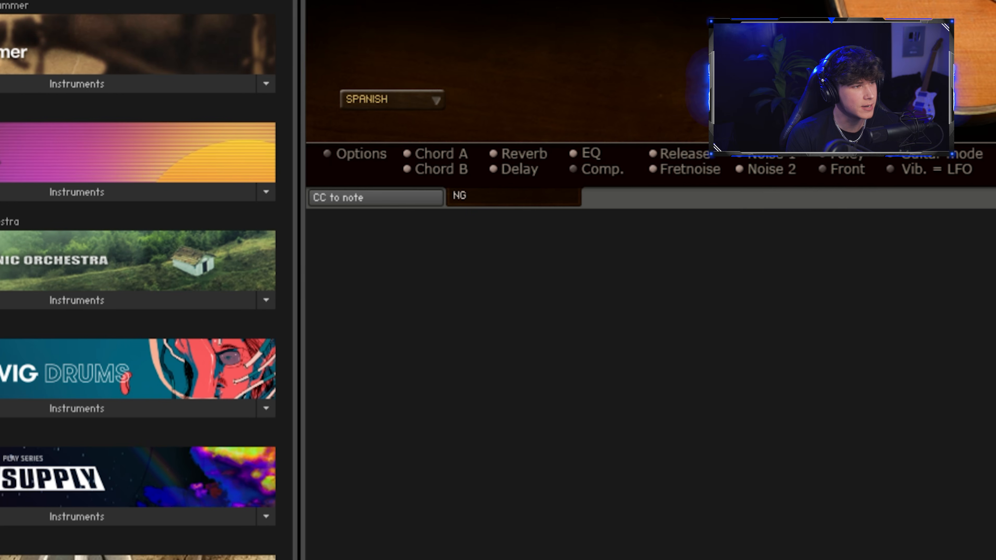
click(398, 99)
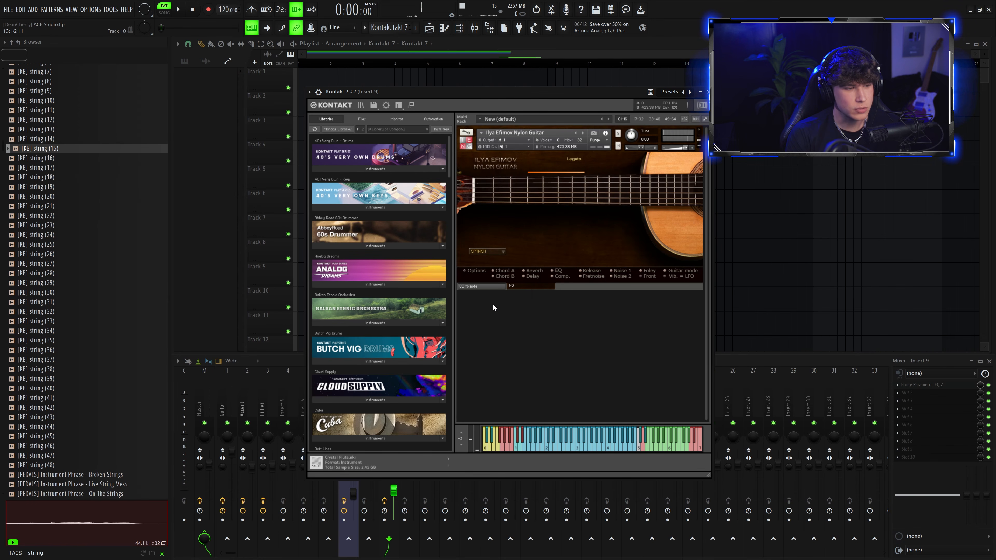
drag(464, 92, 462, 91)
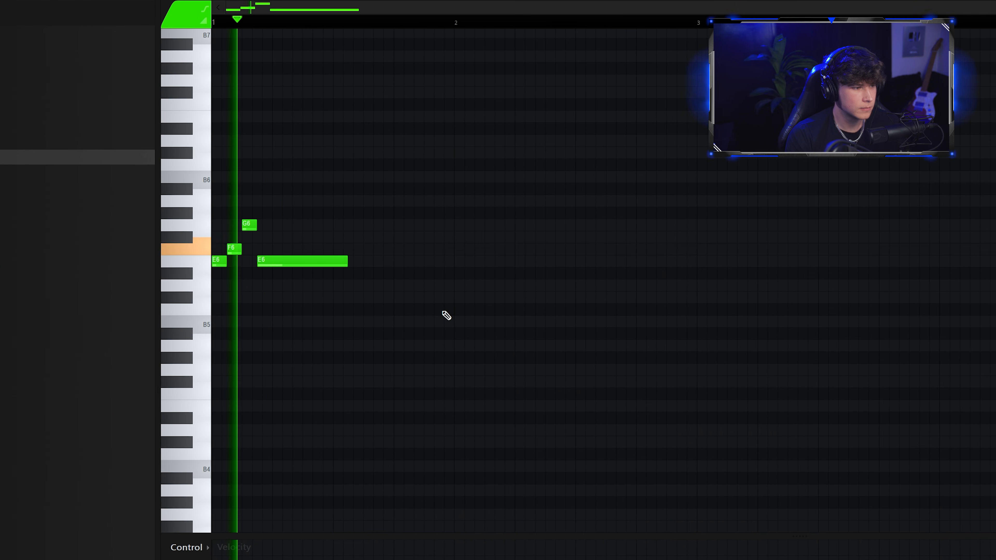
Step: Edit the guitar melody in the piano roll, adding short A5 grace notes and removing unwanted notes
click(322, 263)
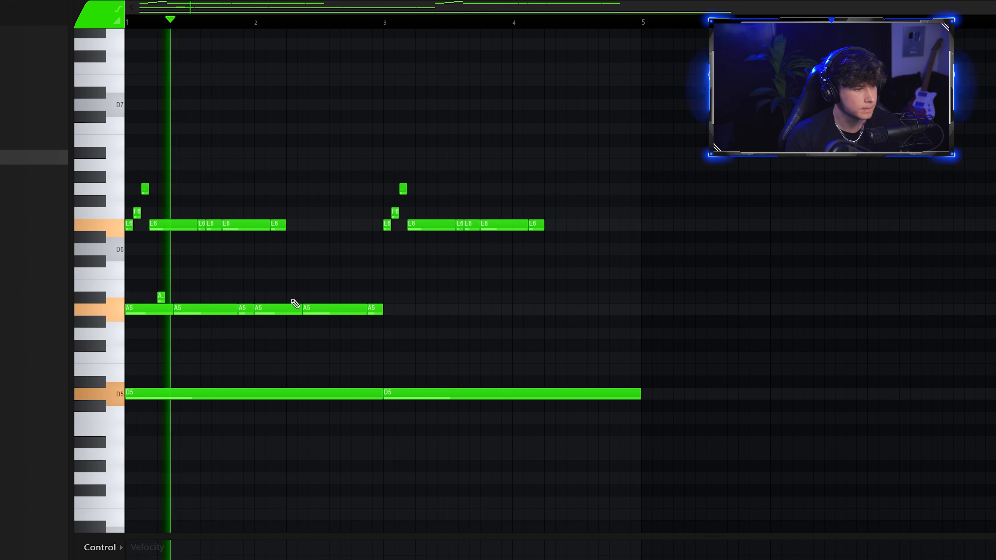
click(297, 297)
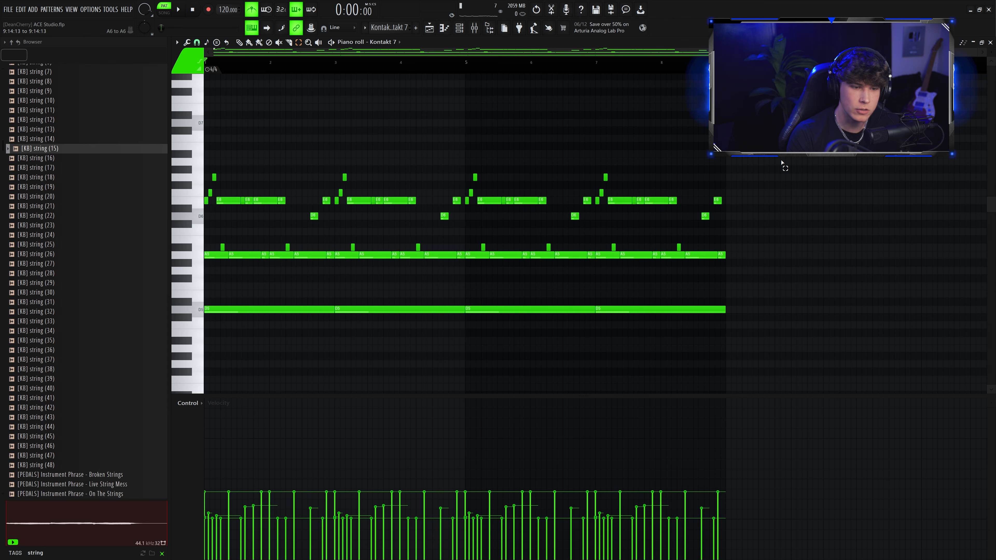
scroll(782, 163, up, 3)
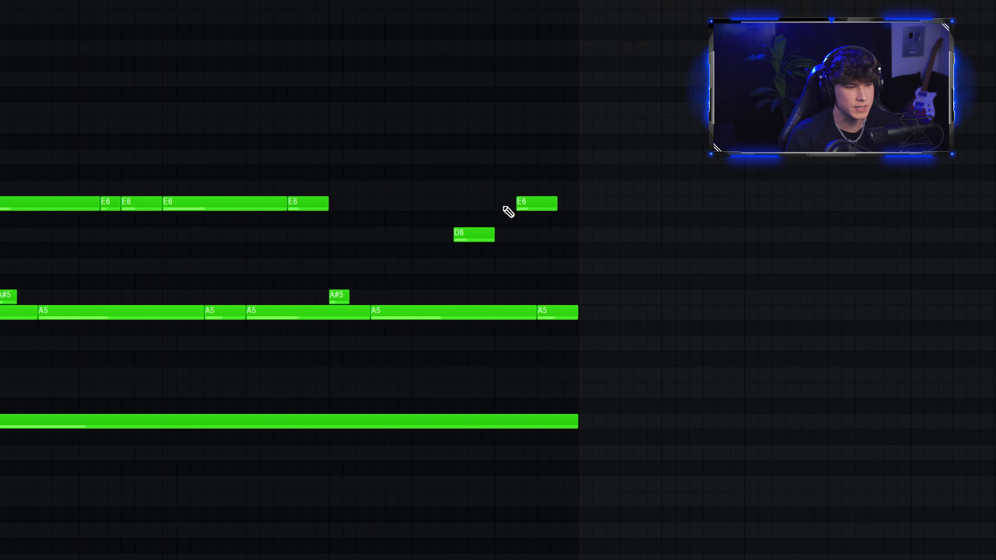
scroll(578, 203, up, 1)
right_click(587, 201)
right_click(567, 217)
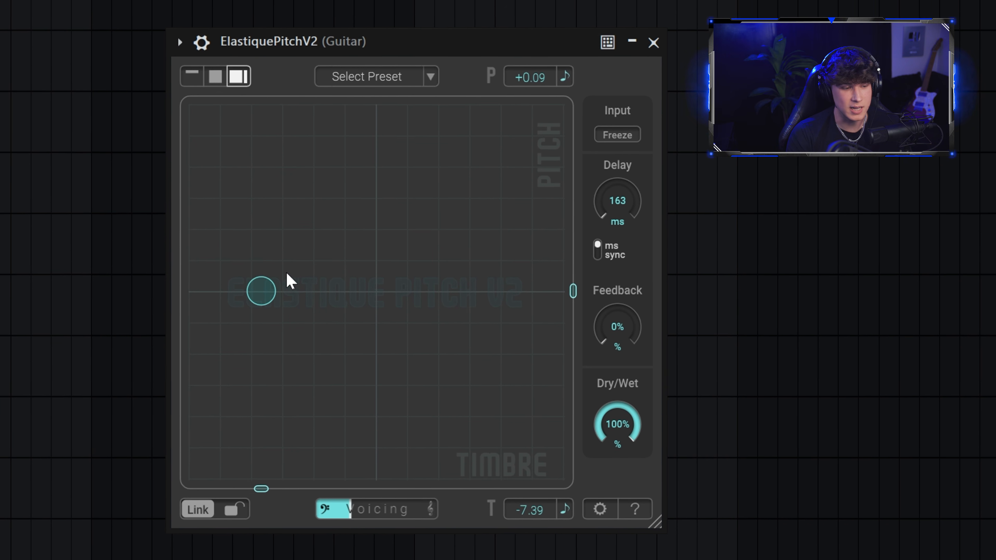
Step: Reset the ElastiquePitch pad on the guitar and shift its timbre down to about -7.9
double_click(262, 295)
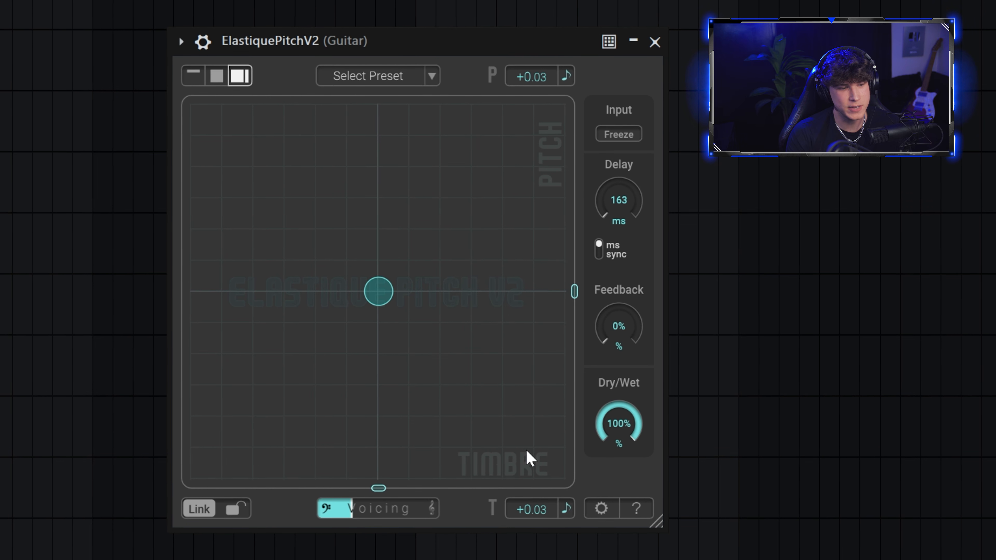
drag(380, 294, 280, 298)
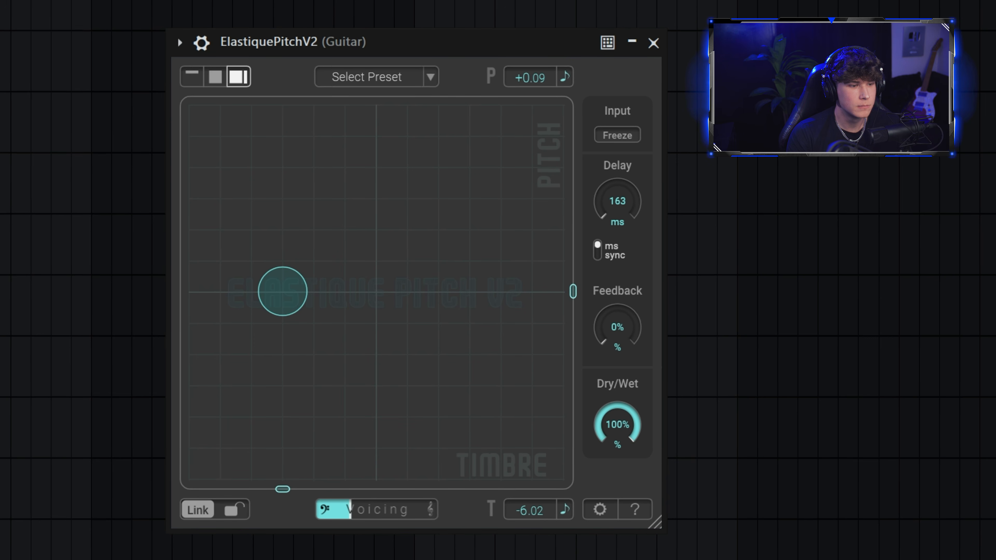
drag(280, 285, 538, 300)
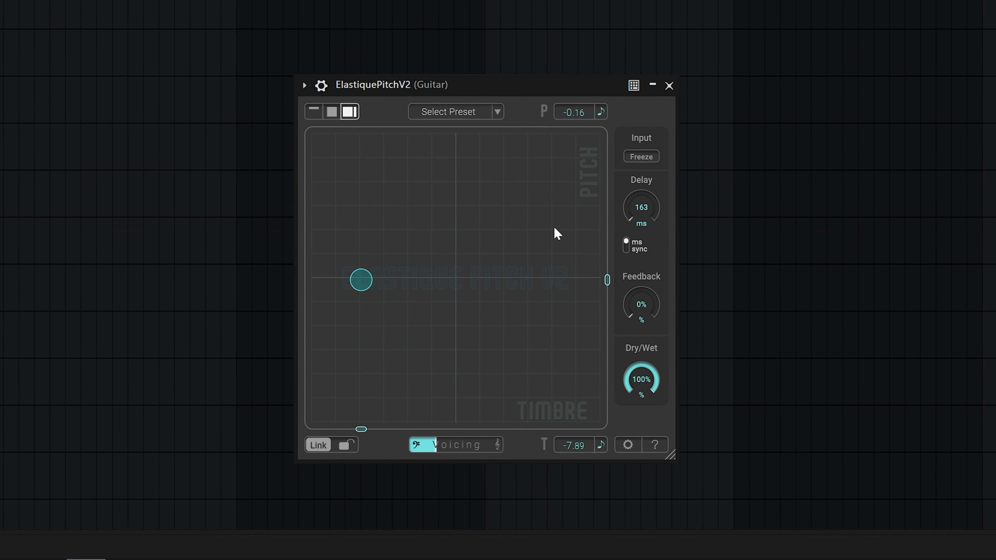
click(382, 321)
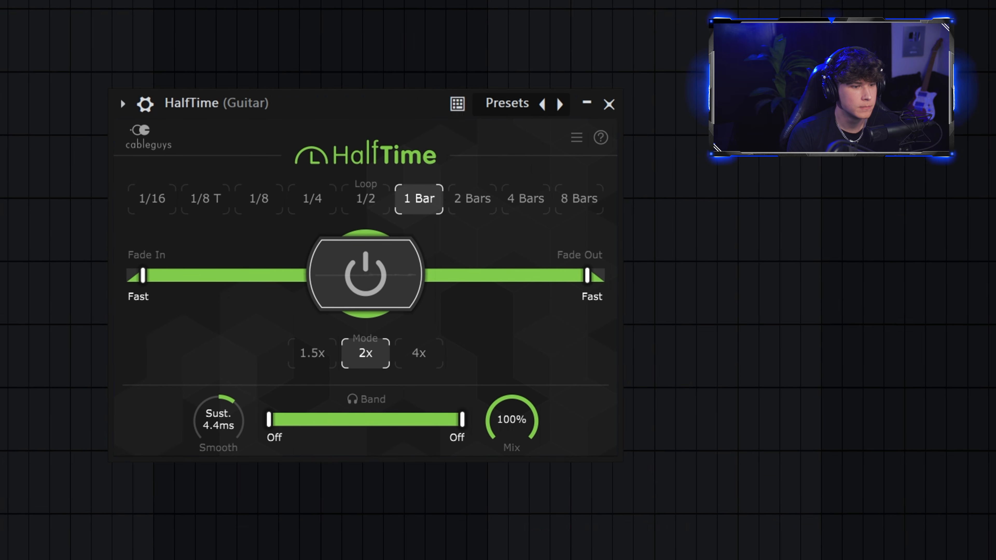
Step: Lower the HalfTime band's upper limit on the guitar and close the guitar's Parametric EQ 2 window
drag(461, 420, 370, 419)
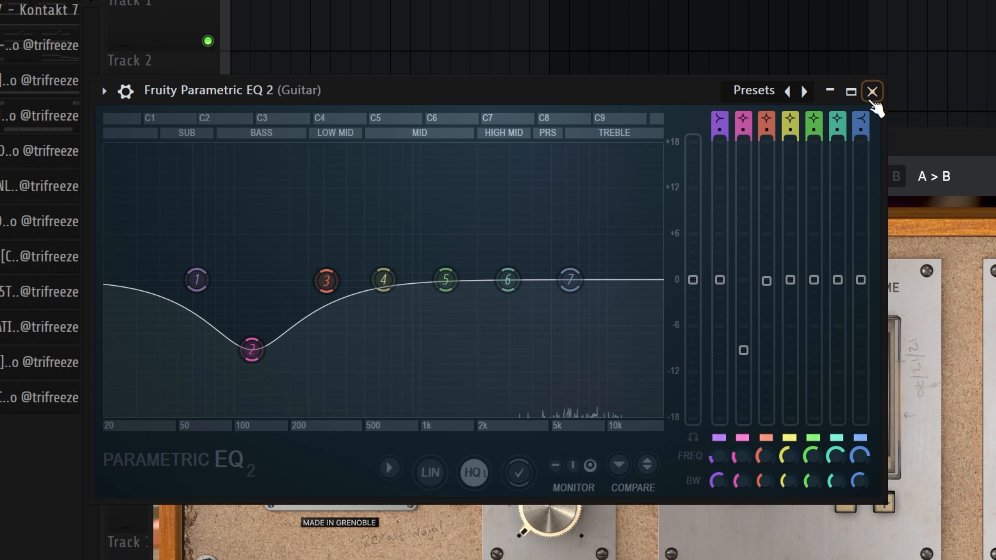
click(874, 92)
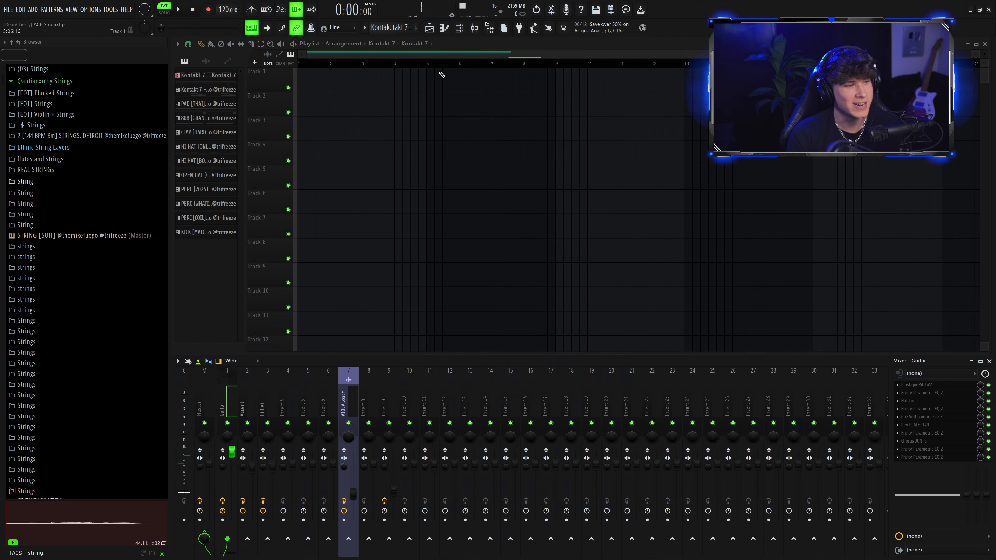
click(679, 91)
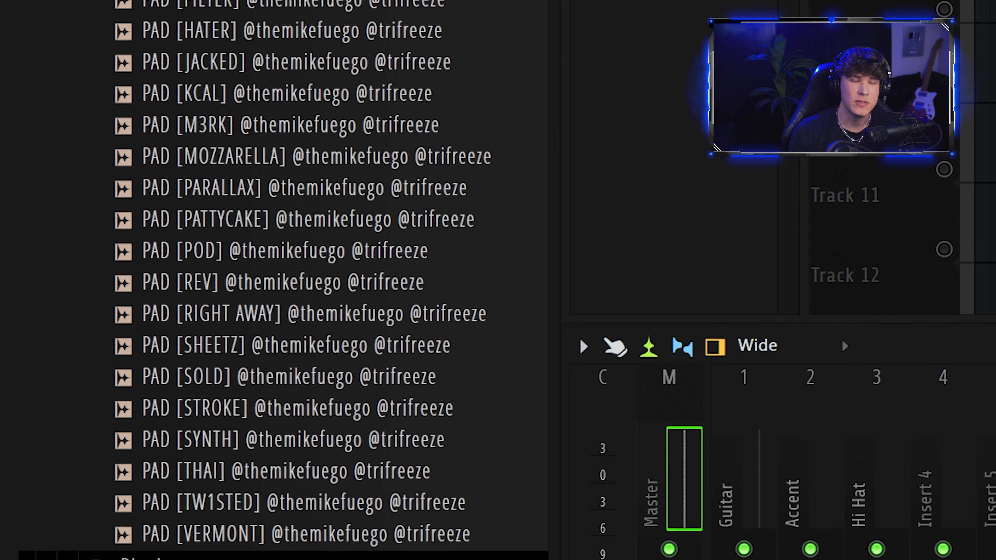
Step: Add the PAD [THAI] sample to Track 2 of the playlist
click(343, 451)
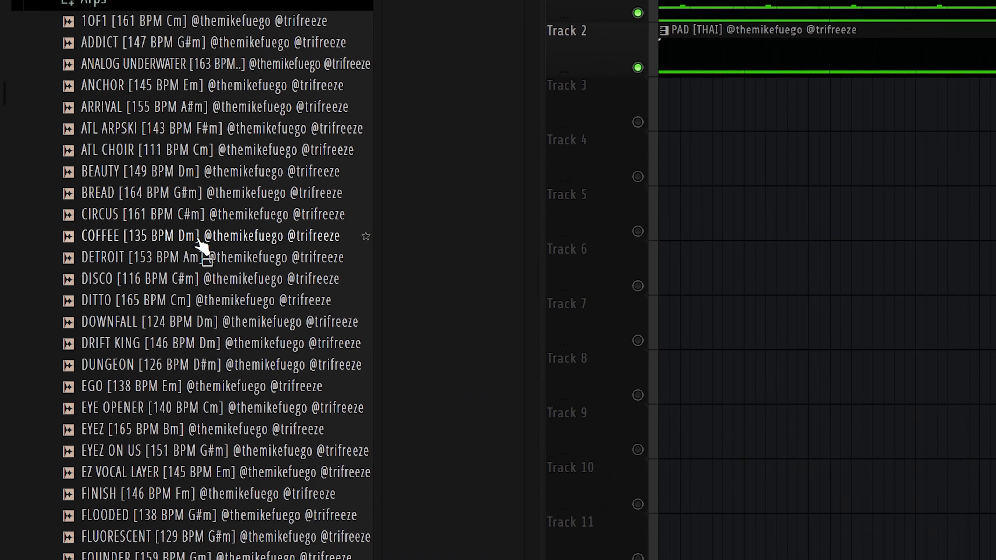
scroll(205, 251, up, 3)
scroll(229, 347, down, 6)
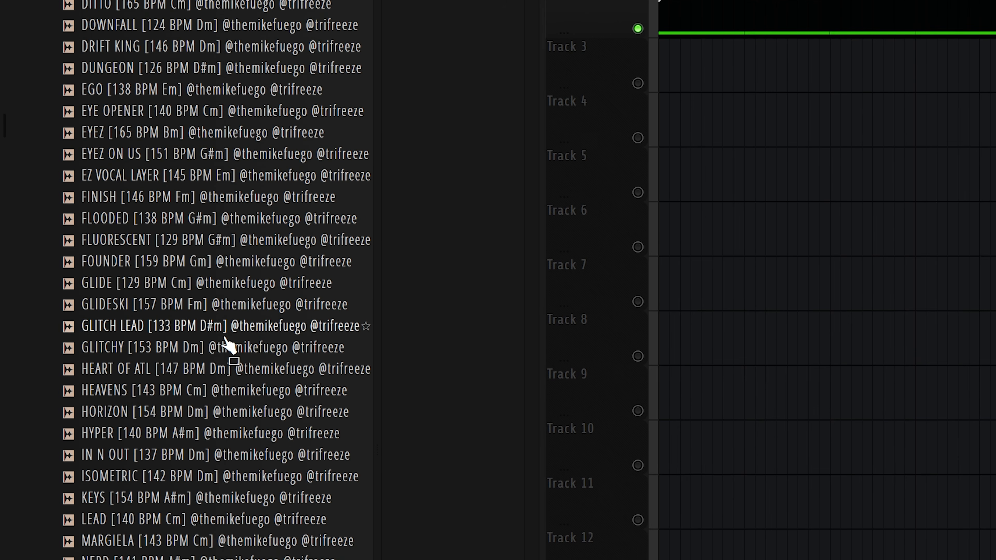
Step: Preview melody loops in the browser and add SYNAPSE [128 BPM G#m] to Track 3
scroll(224, 290, down, 15)
click(217, 214)
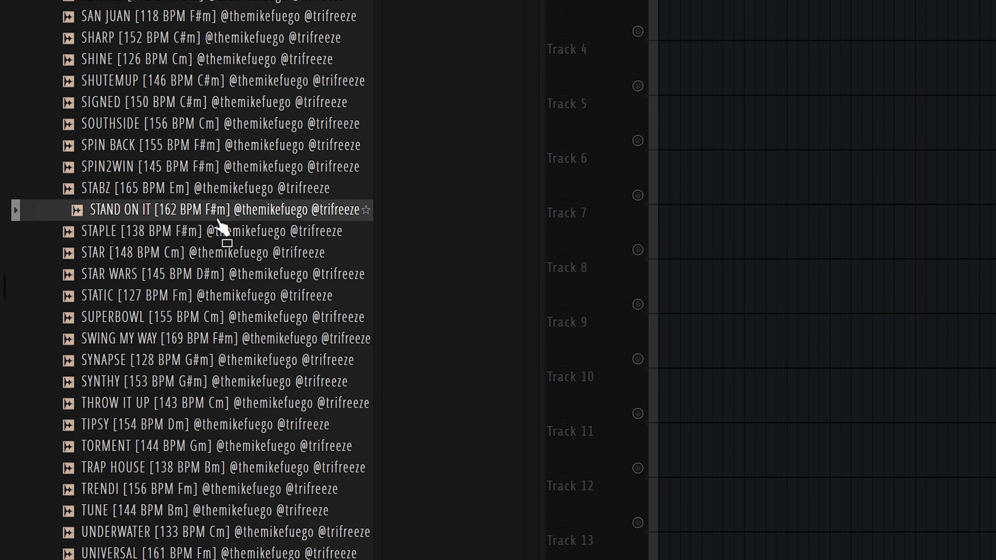
click(182, 204)
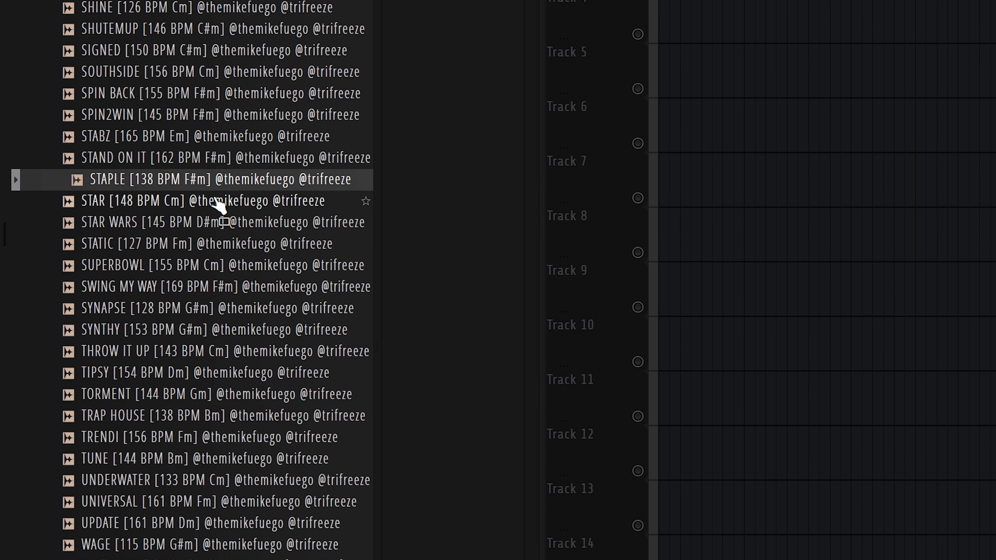
click(184, 215)
click(178, 322)
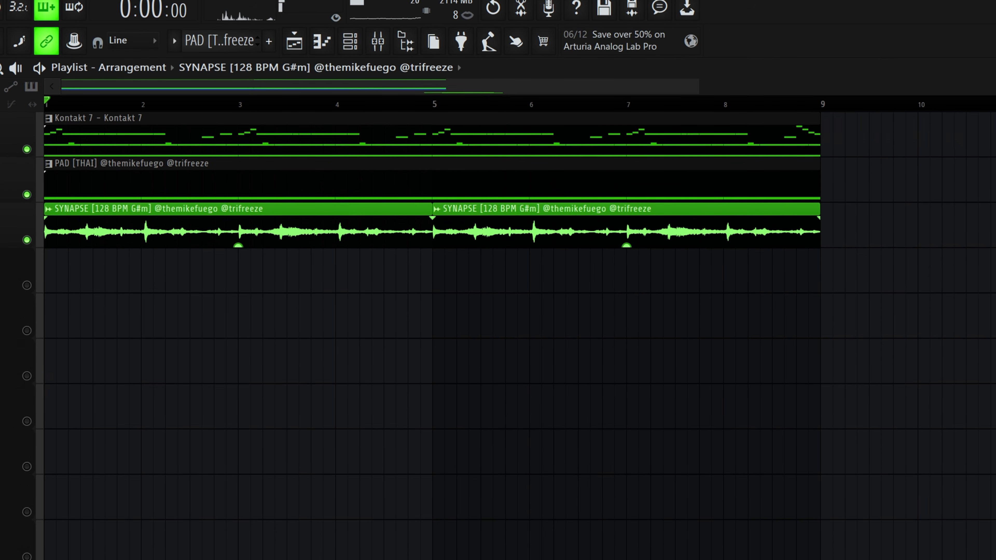
scroll(160, 140, down, 3)
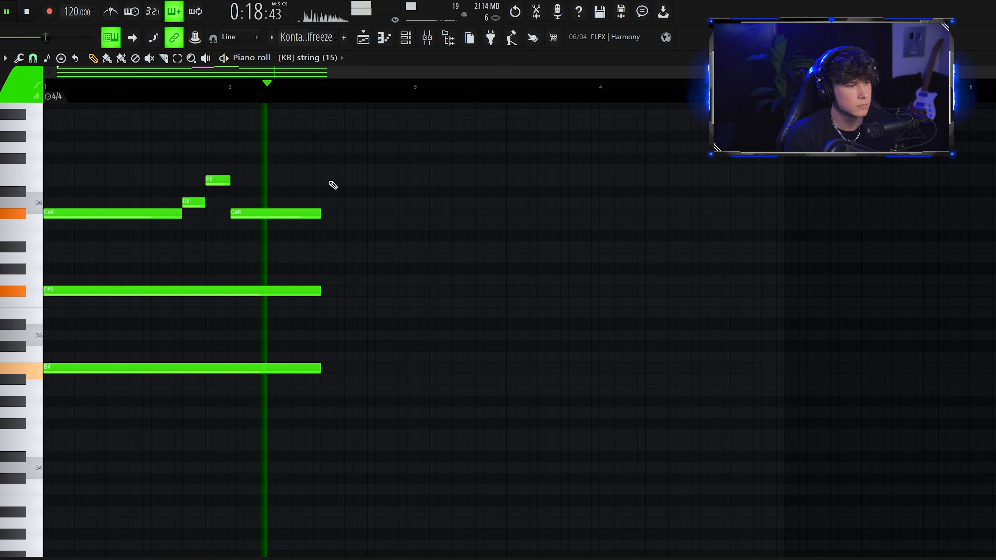
Step: Duplicate the string chord progression and add a C#5 note at the end of the pattern
key(ctrl+b)
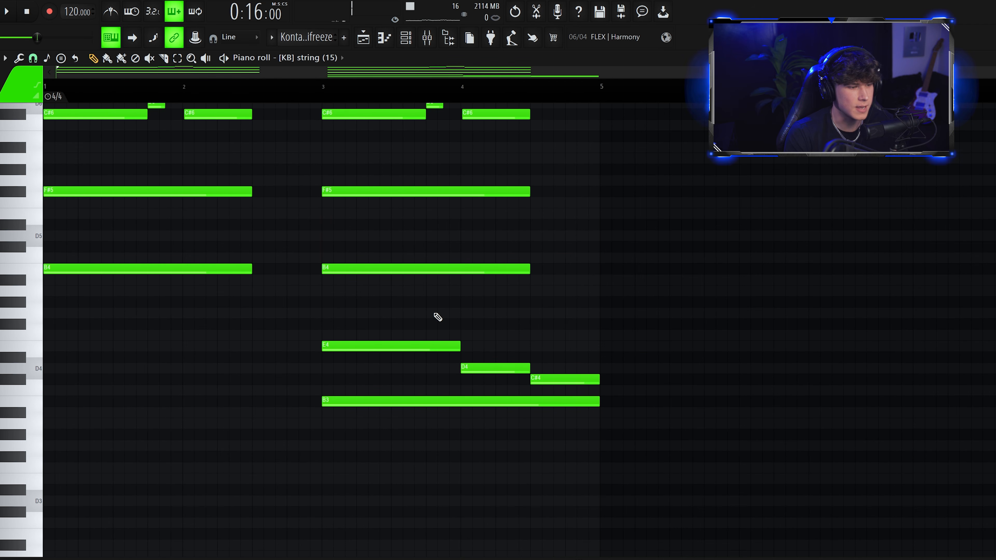
scroll(436, 316, up, 3)
click(569, 312)
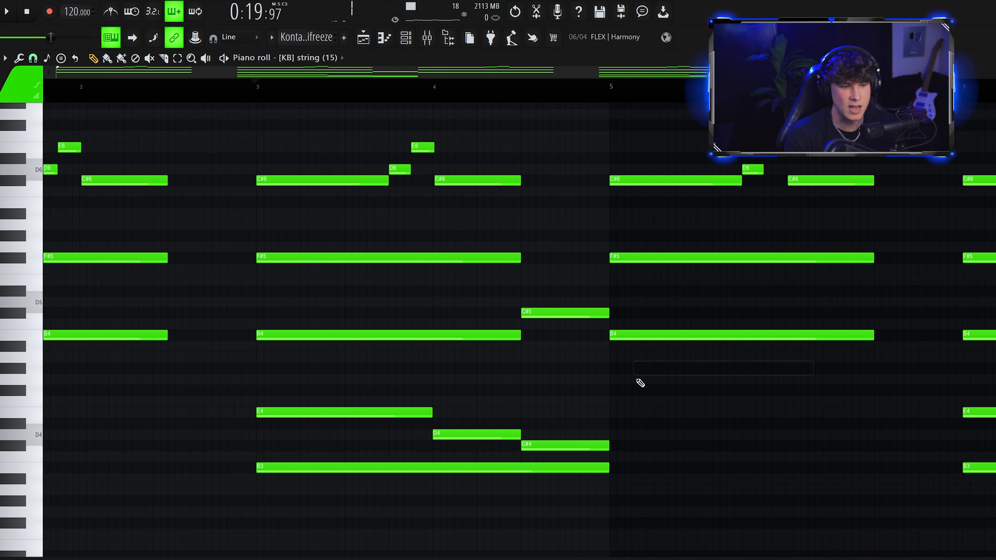
scroll(631, 374, down, 2)
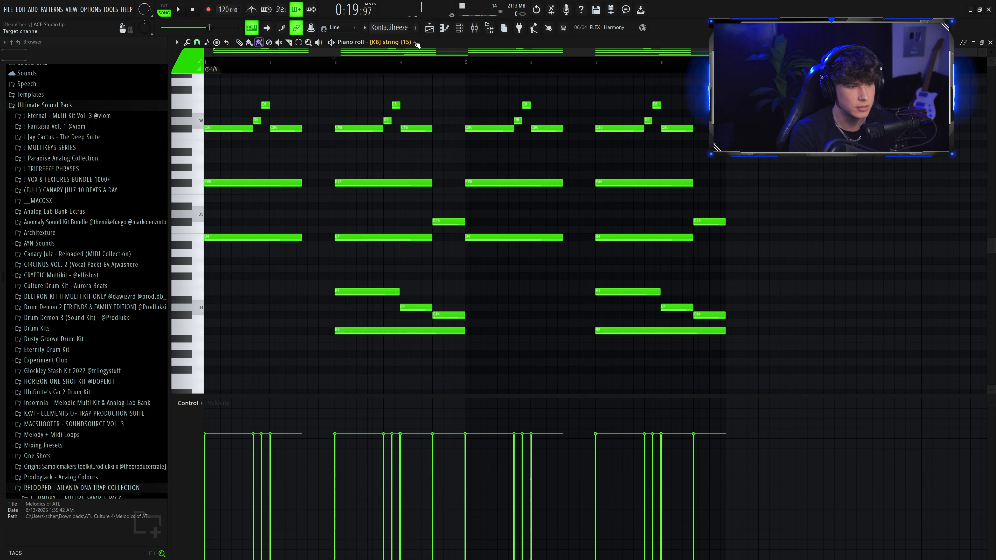
Step: Save the project and create a new track with the Violin – Gabriele Boschi instrument in ACE Studio
key(ctrl+shift+s)
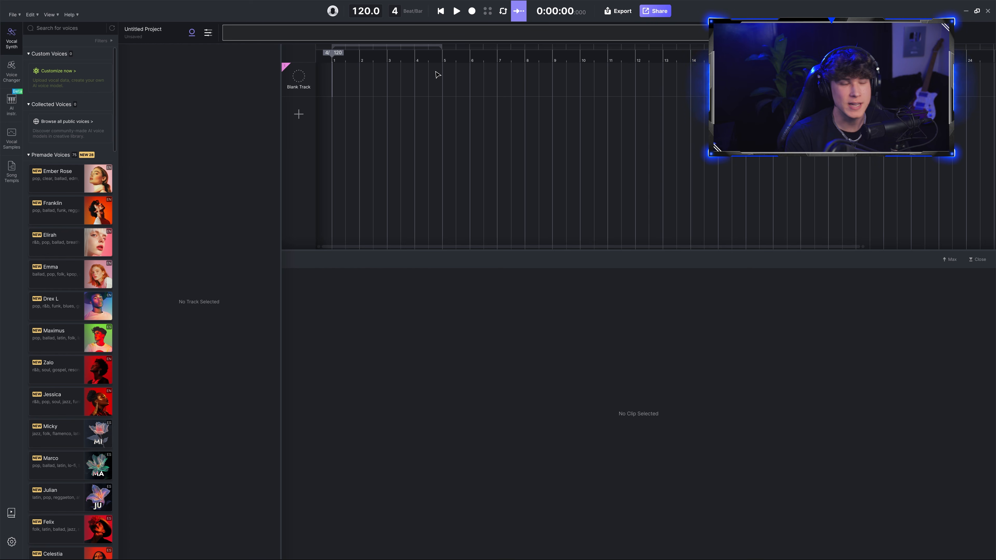
click(298, 75)
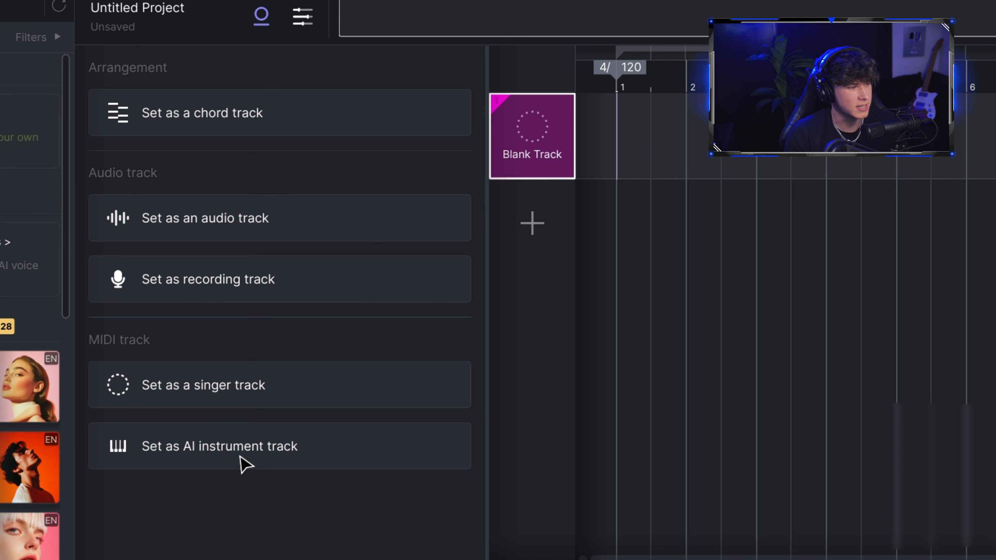
click(189, 203)
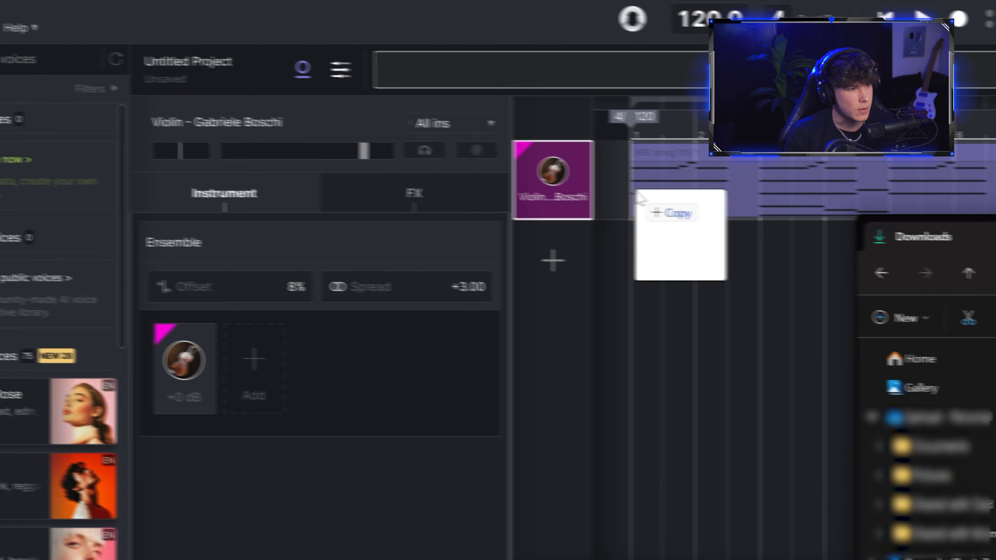
Step: Place the string MIDI clip on the violin track and open the track's options menu
drag(640, 197, 643, 192)
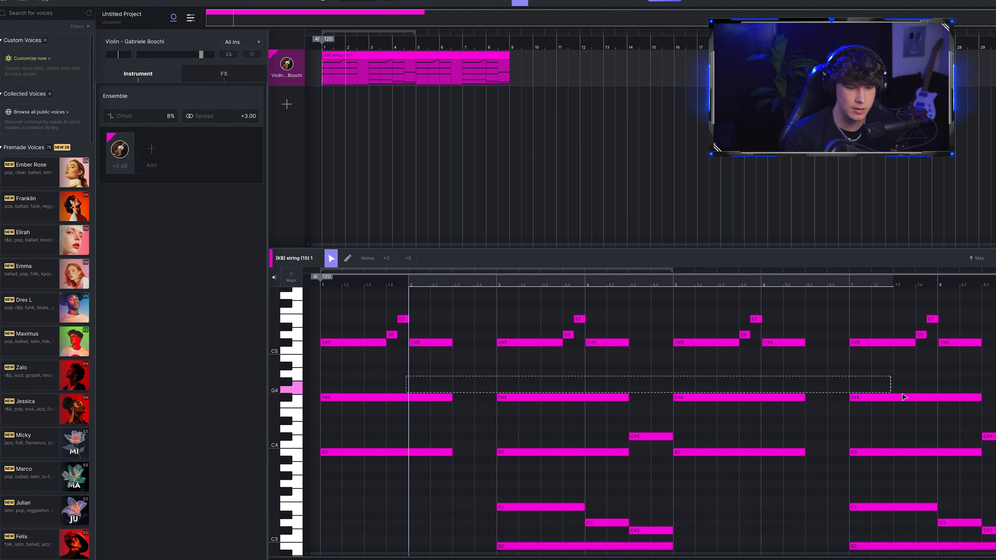
scroll(548, 487, down, 1)
click(709, 459)
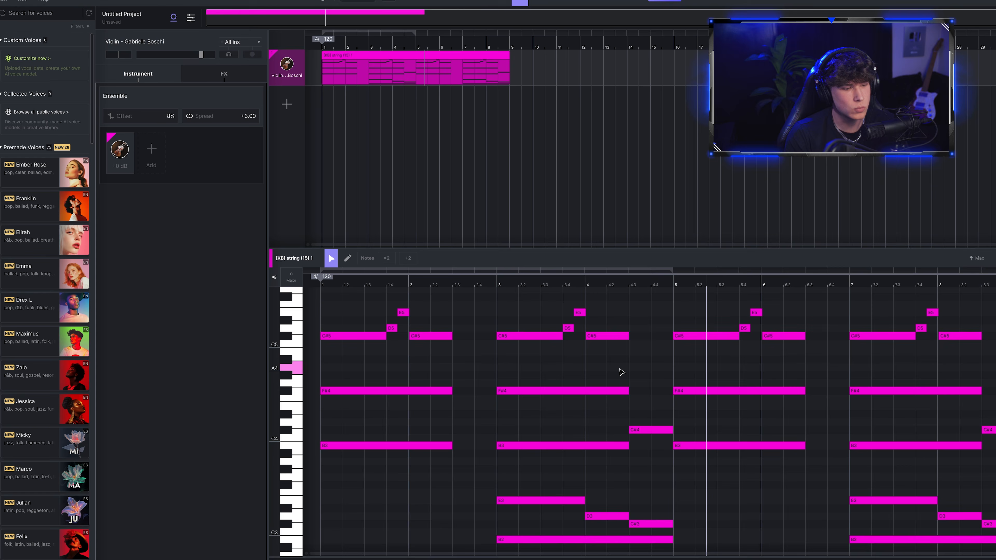
right_click(287, 79)
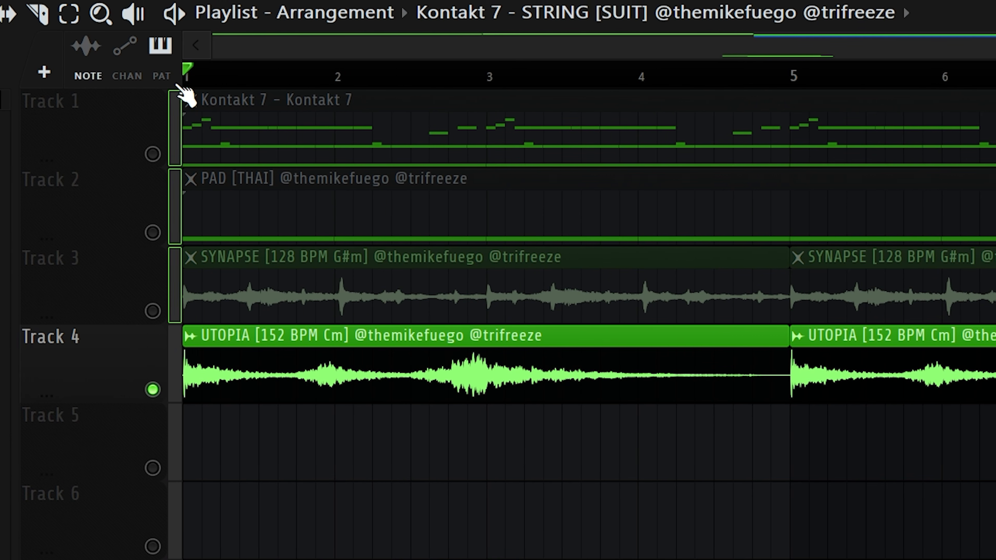
Step: Add the UTOPIA [152 BPM Cm] loop to Track 4 and solo it for playback
drag(176, 84, 155, 267)
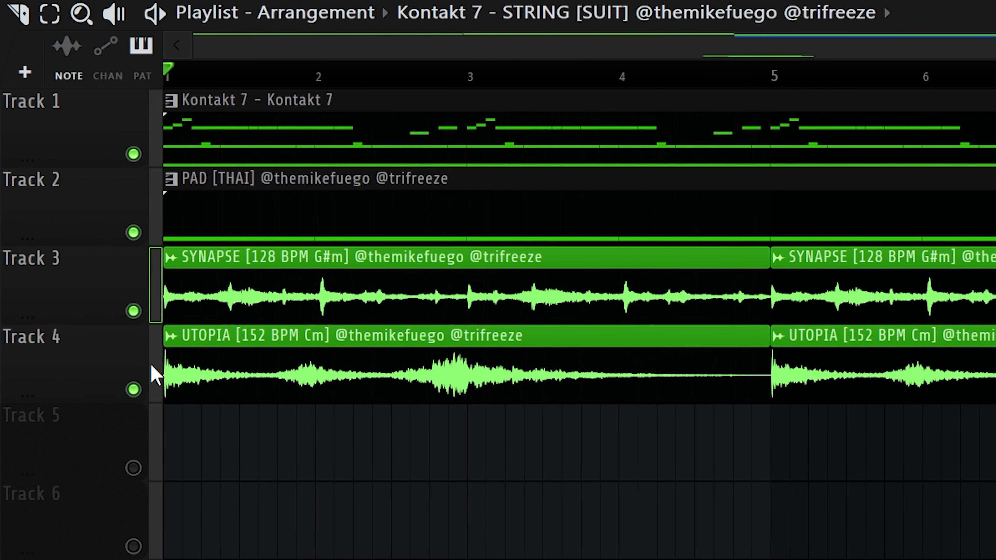
right_click(152, 390)
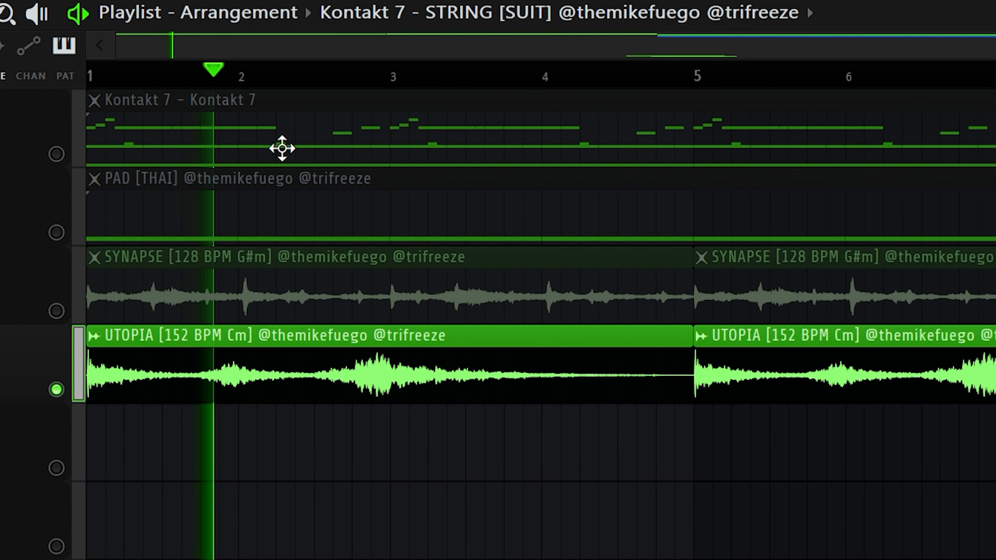
key(space)
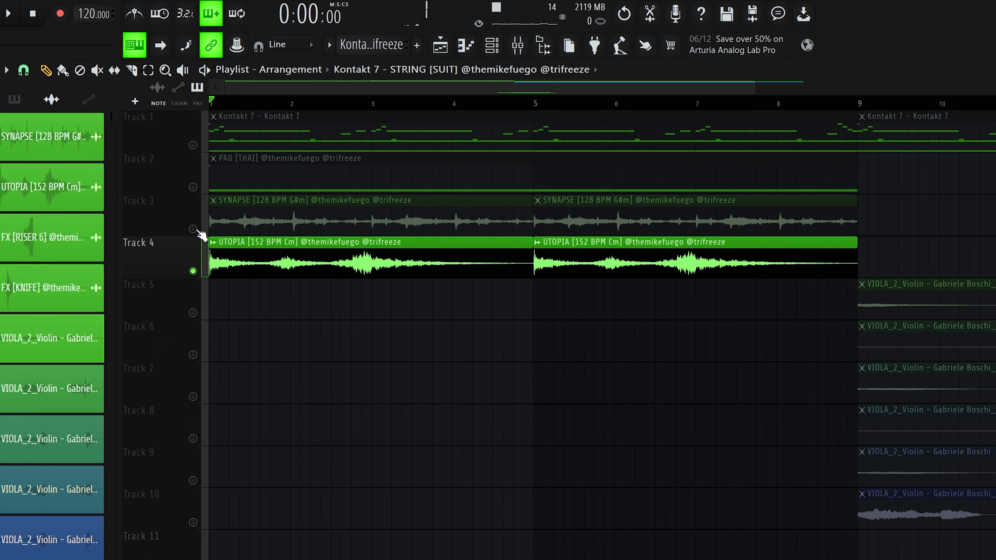
Step: Unmute Tracks 1 to 3 and play the arrangement
click(166, 229)
click(154, 188)
click(153, 145)
key(space)
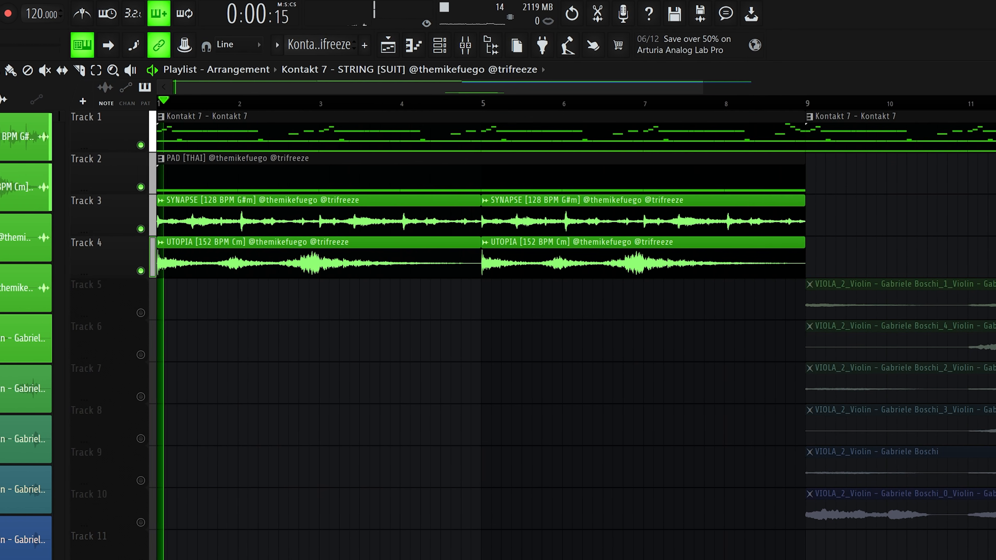
Step: Unmute the violin layer tracks from Track 5 through Track 10
scroll(219, 314, down, 2)
click(127, 313)
click(127, 355)
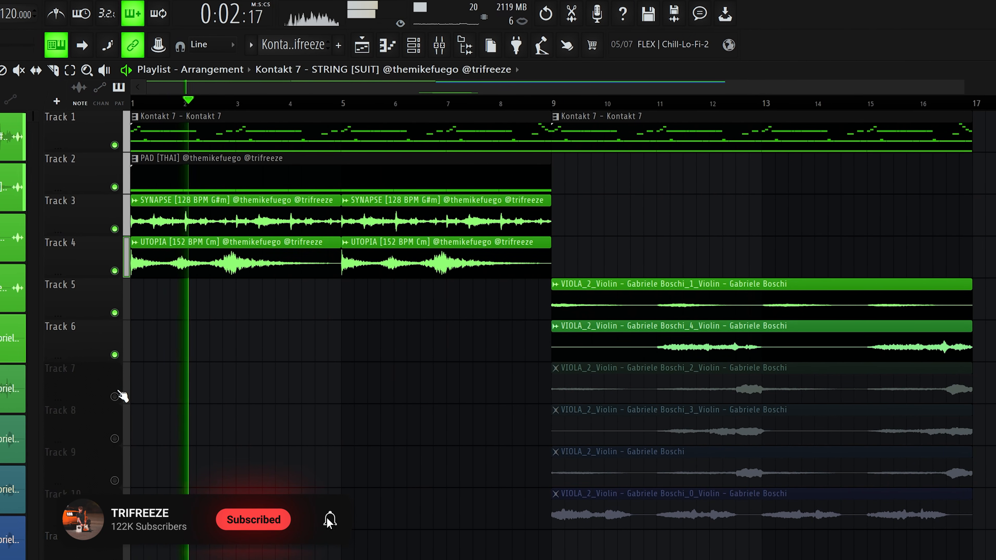
click(127, 397)
click(128, 438)
click(128, 480)
click(102, 523)
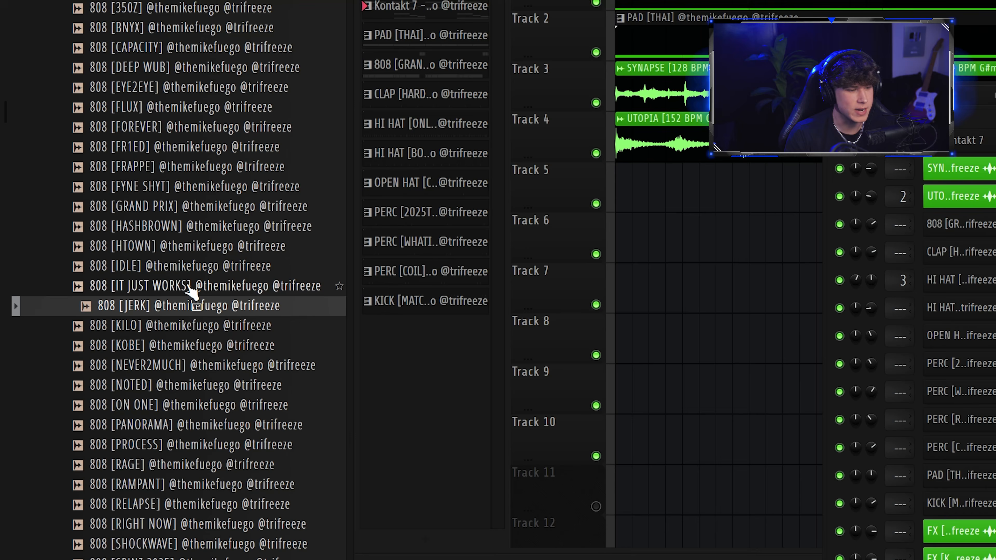
Step: Browse the Southern Drum Library 808s and drag the 808 [2FARGONE] sample toward the project
scroll(77, 318, up, 5)
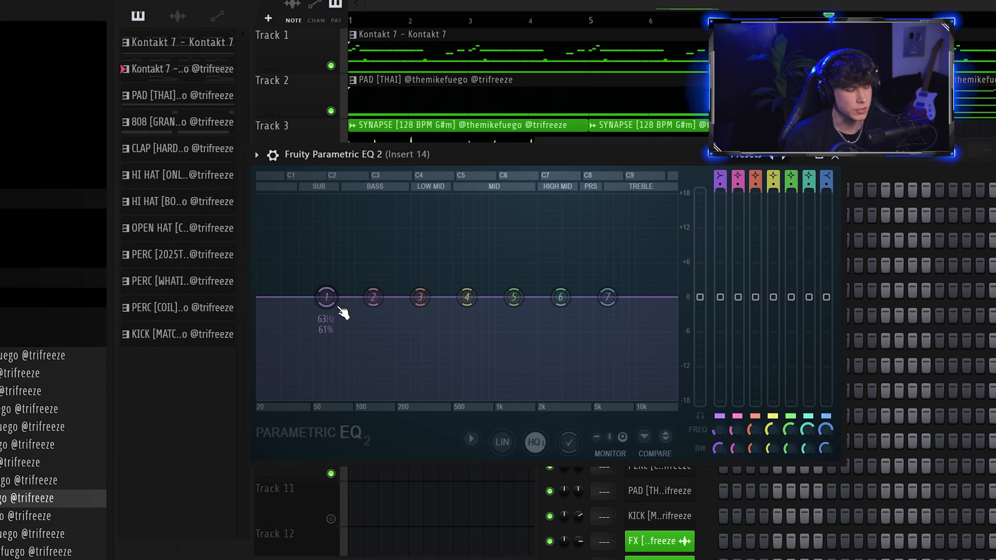
mouse_move(326, 296)
mouse_down()
mouse_move(267, 272)
mouse_move(324, 300)
mouse_up()
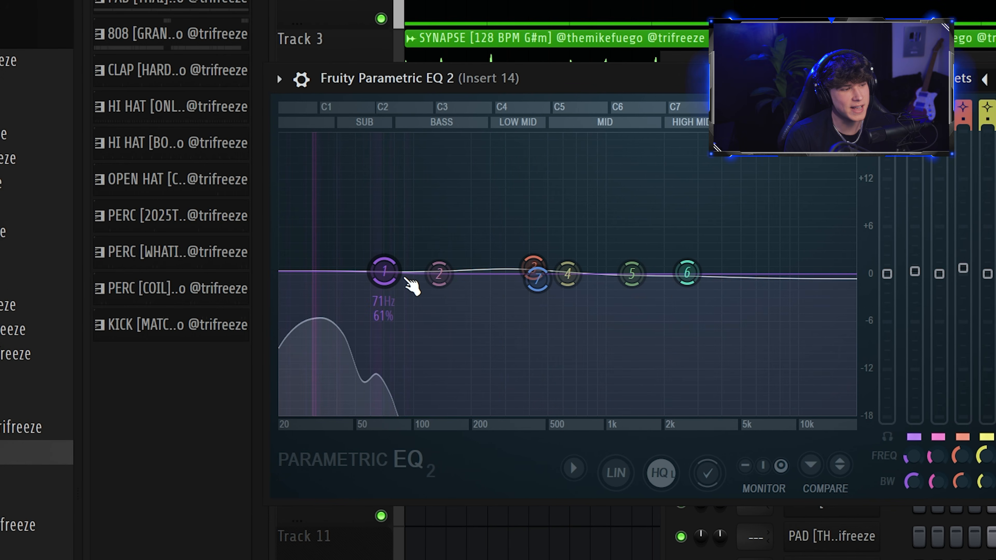
Step: Adjust the first band of Fruity Parametric EQ 2 on Insert 14 and change its filter type
mouse_move(245, 271)
mouse_down()
mouse_move(244, 232)
mouse_move(243, 264)
mouse_up()
right_click(371, 264)
click(401, 294)
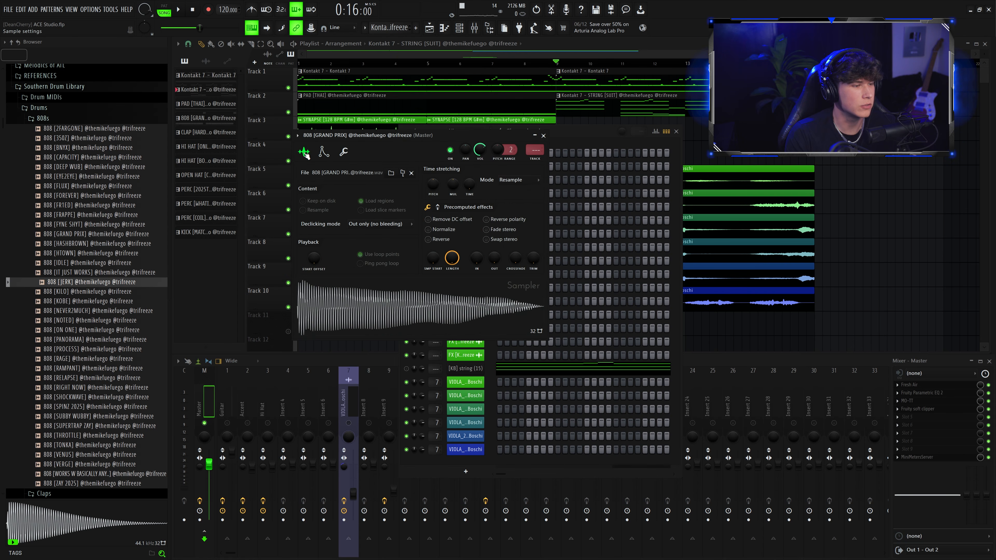
Step: Load the 808 [GRAND PRIX] sample into the project and play the beat
click(85, 235)
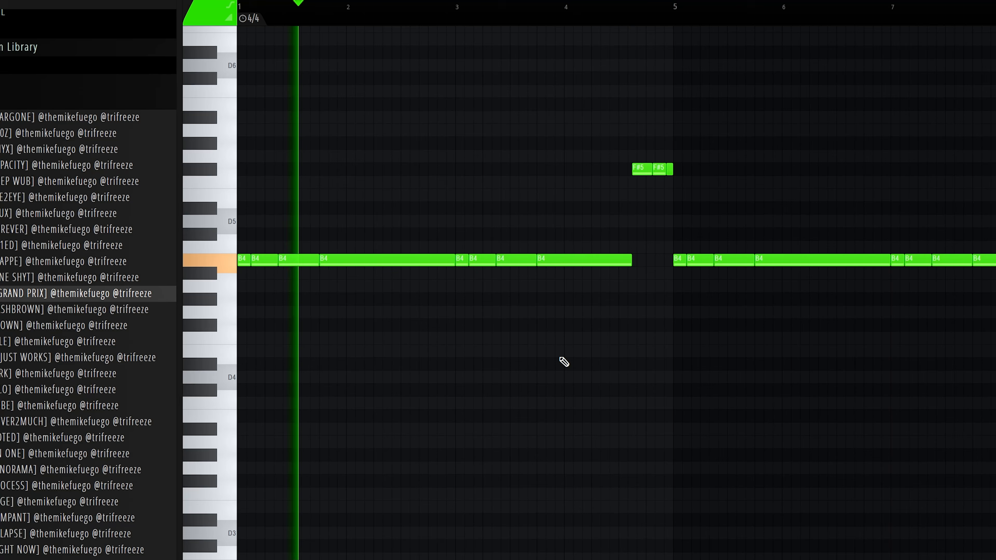
scroll(564, 362, up, 2)
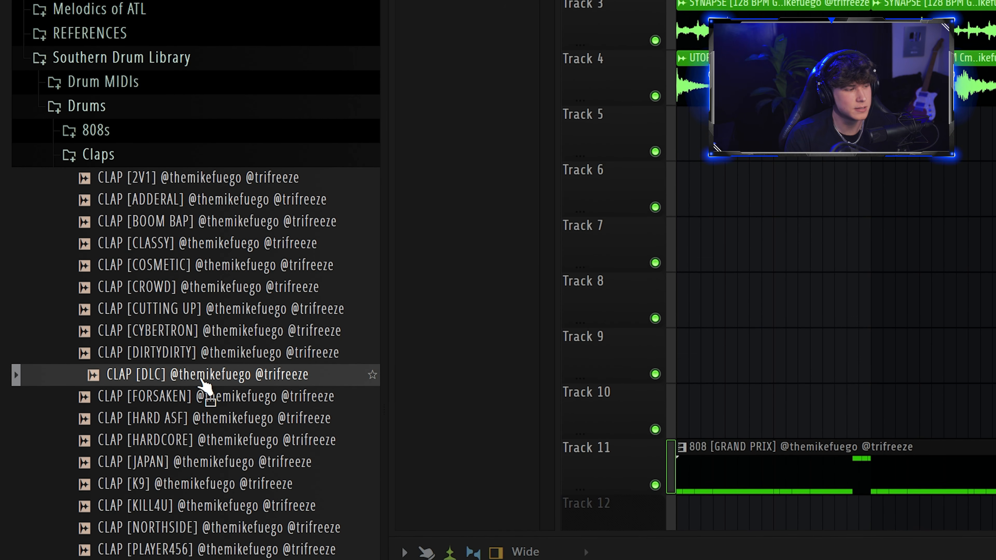
key(space)
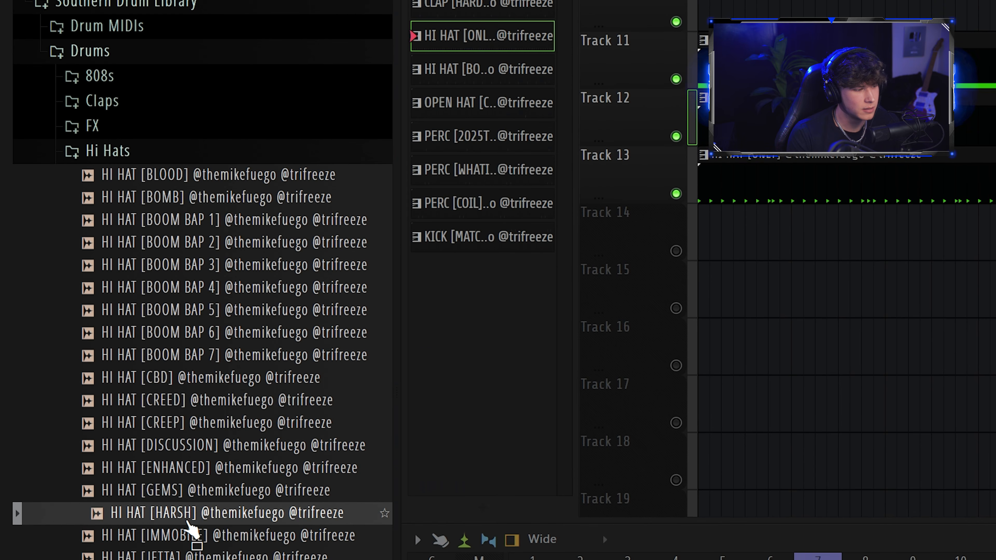
Step: Audition samples in the Hi Hats folder and play the hi hat pattern in the piano roll
scroll(225, 295, down, 4)
click(225, 312)
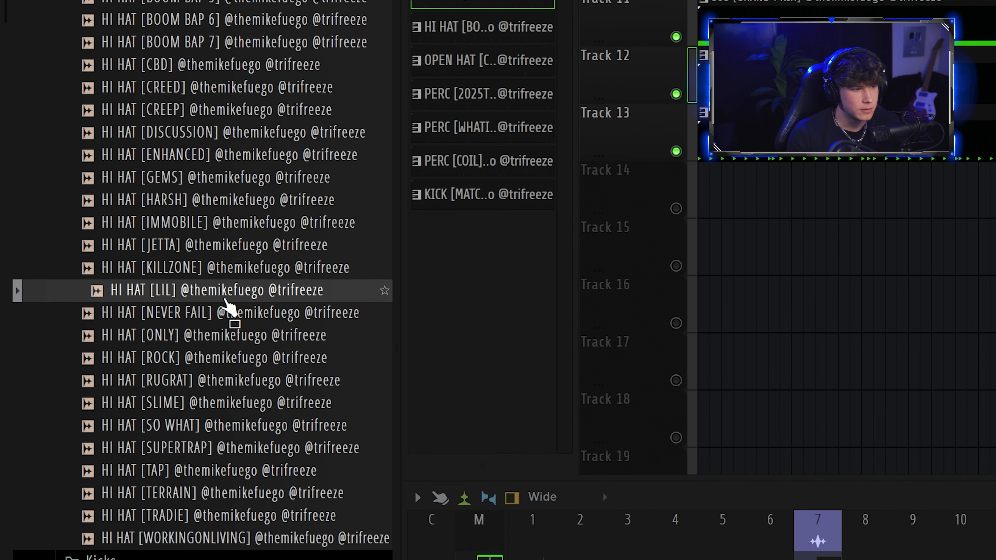
scroll(212, 393, up, 2)
click(196, 481)
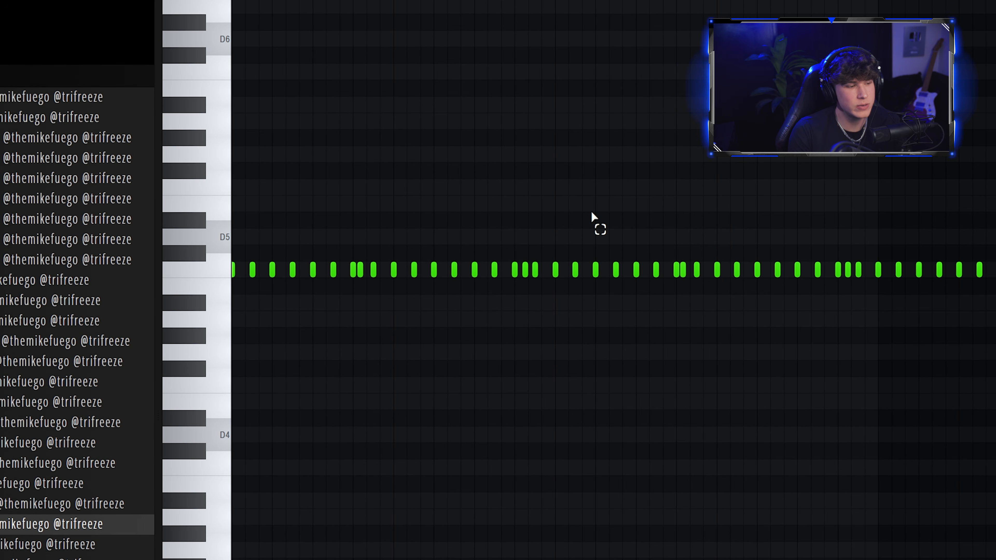
key(space)
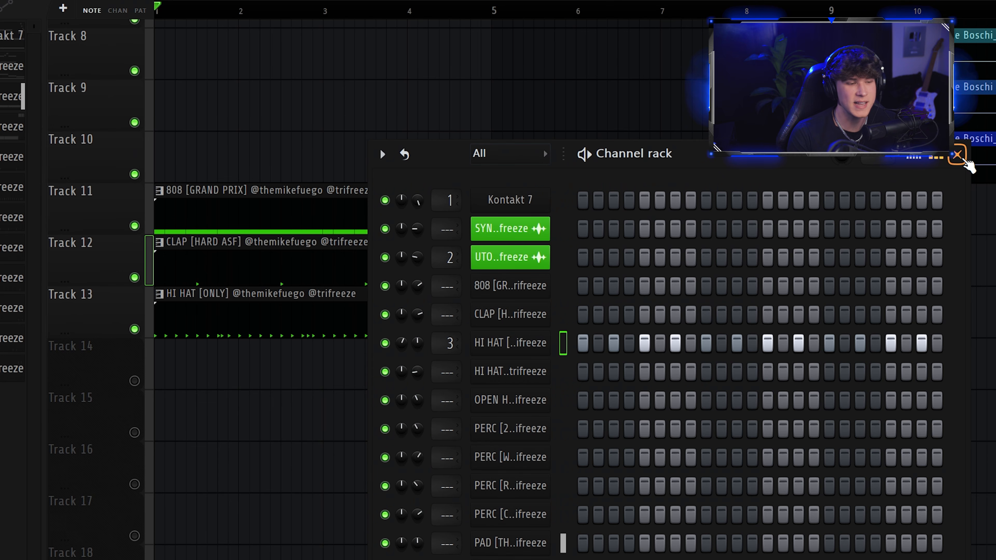
Step: Close the channel rack and play the arrangement with the hi hat layers on Tracks 13 and 14
click(957, 155)
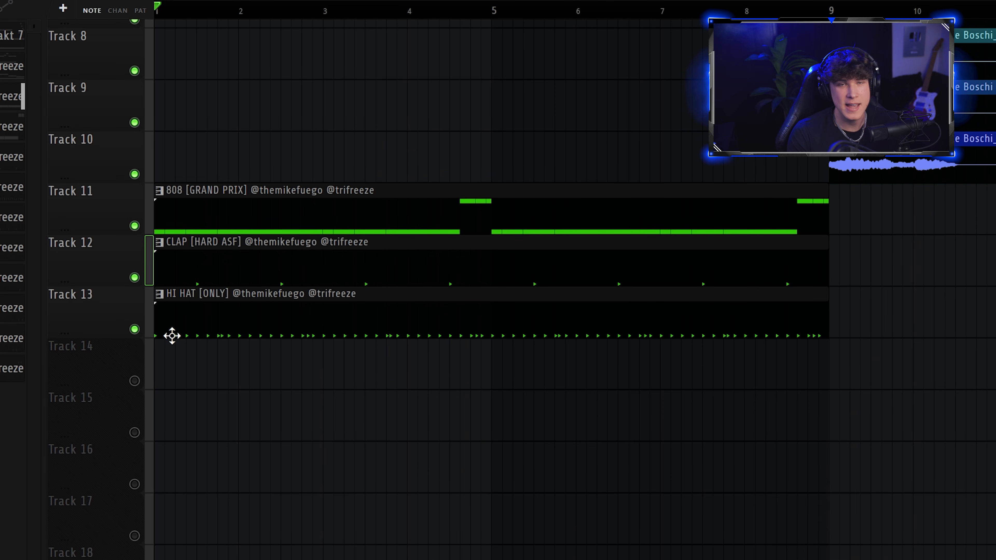
scroll(360, 426, down, 2)
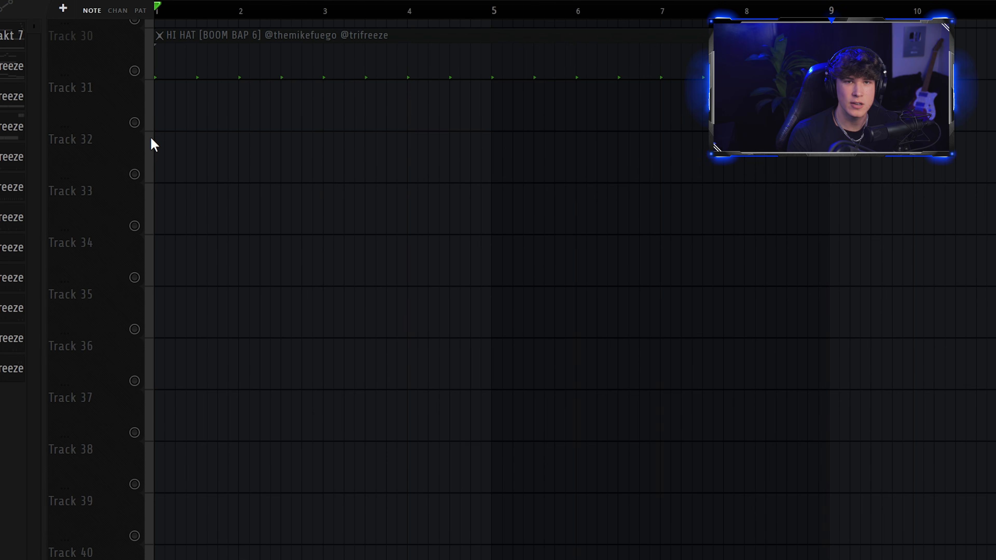
scroll(151, 143, up, 3)
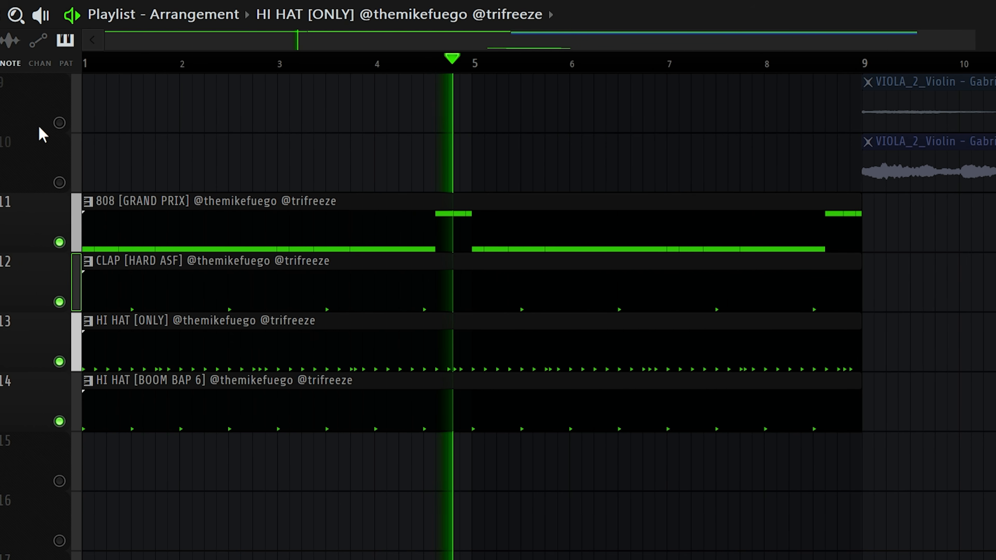
key(space)
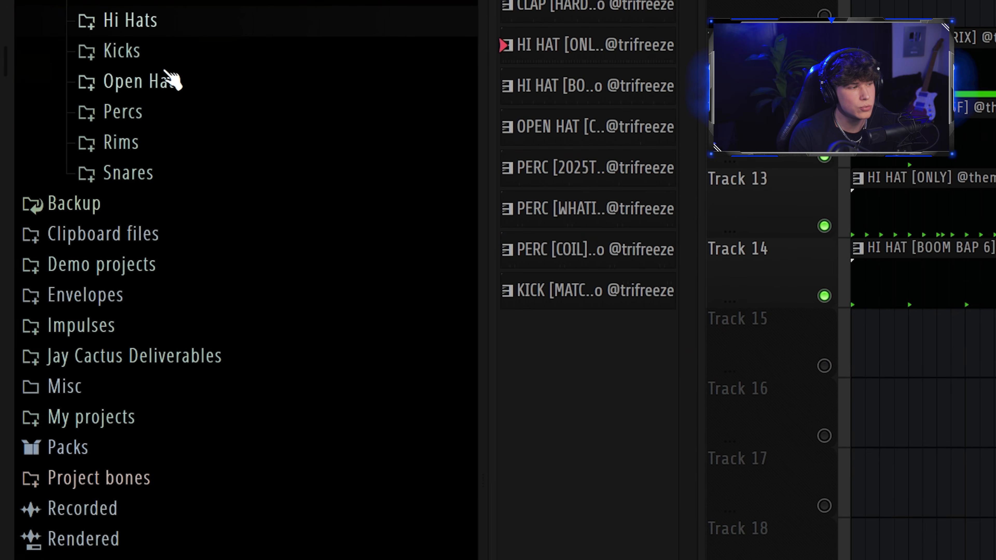
Step: Browse the Open Hats folder and add OPEN HAT [CRASHOUT] to the arrangement on Track 15
click(59, 456)
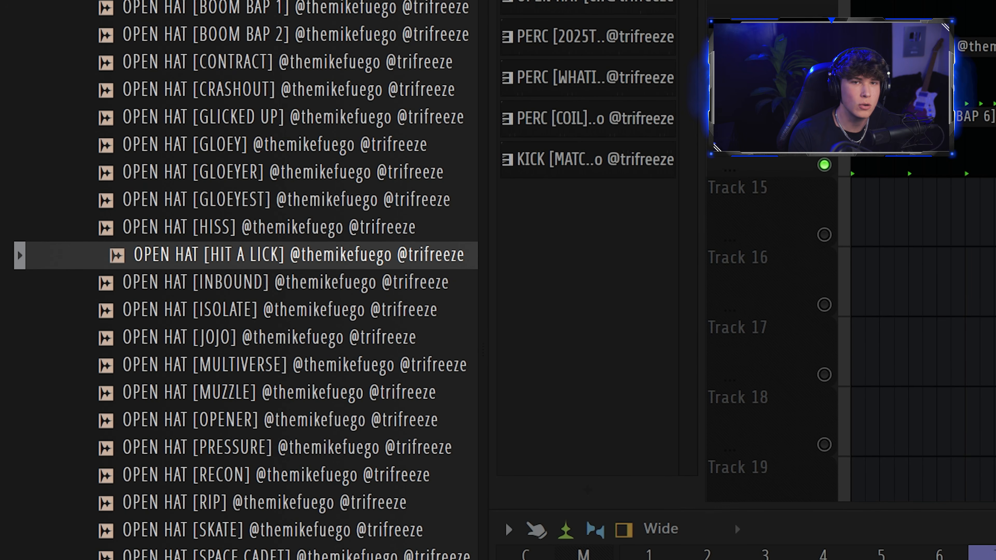
key(Down)
click(297, 300)
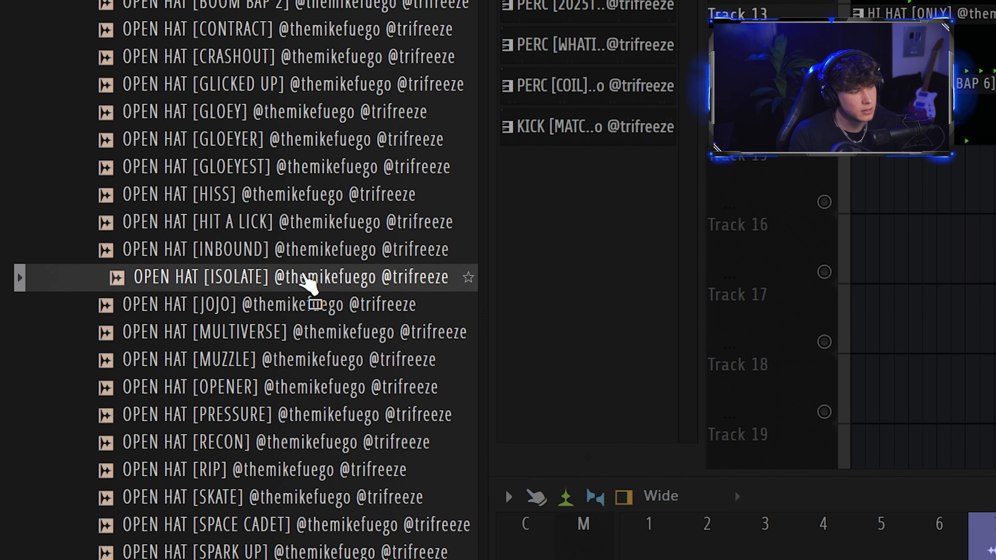
click(274, 431)
click(270, 351)
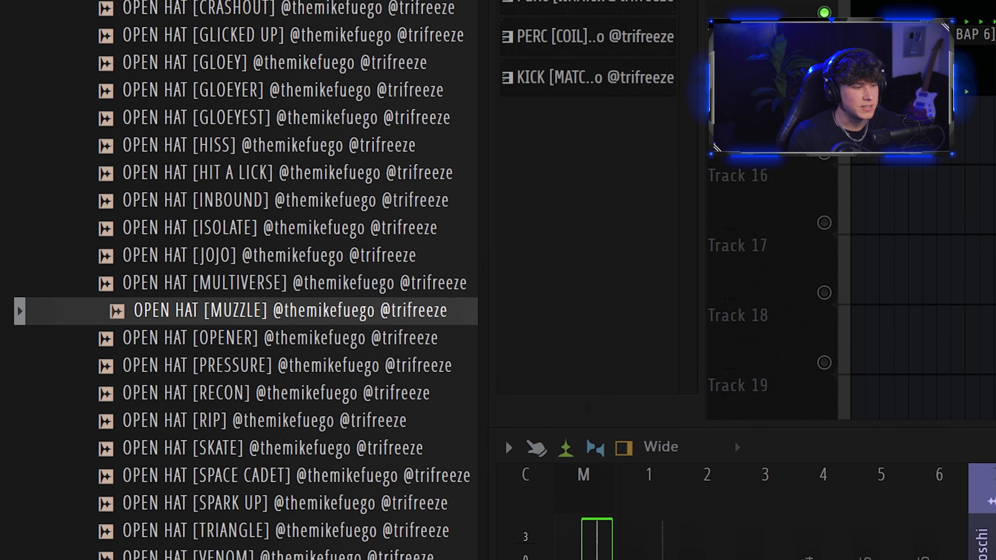
click(289, 555)
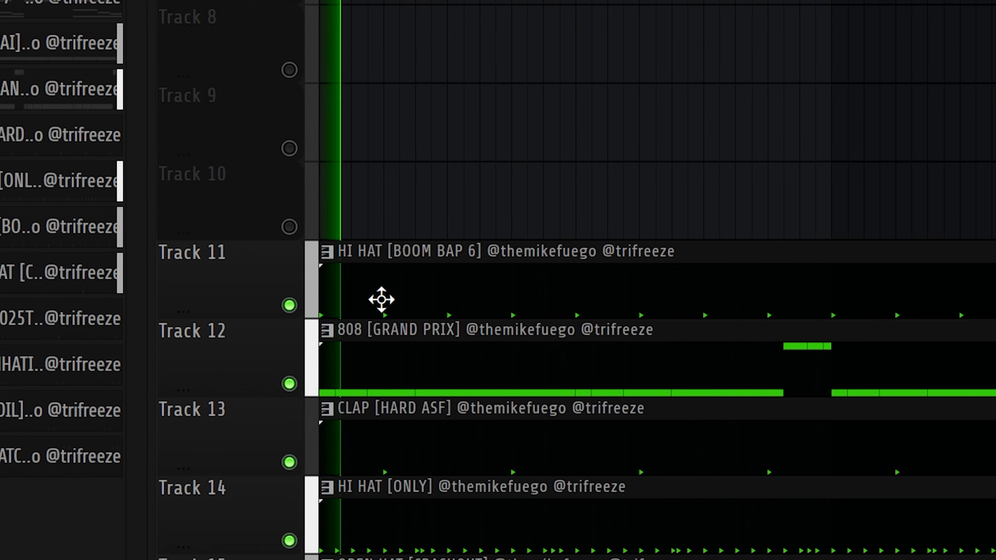
scroll(365, 301, down, 2)
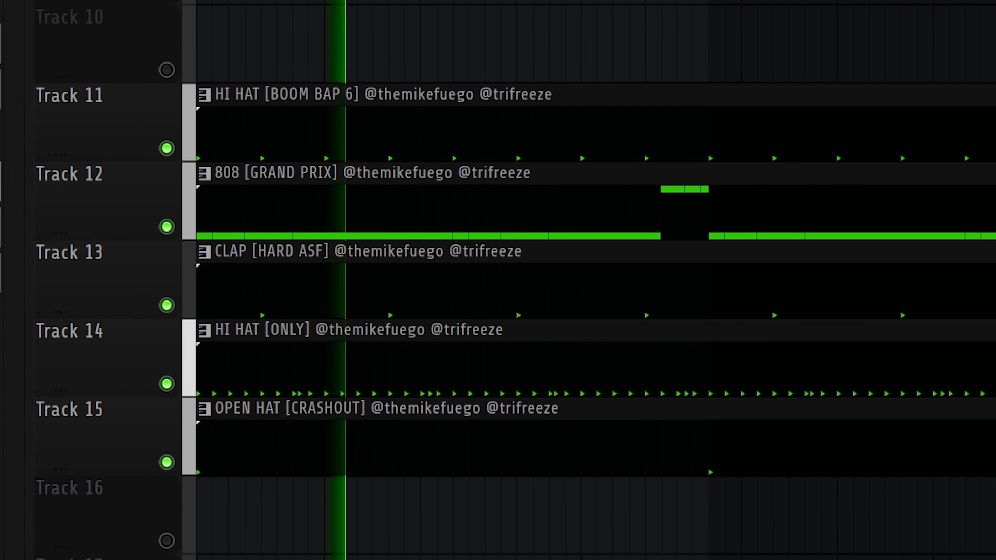
click(195, 13)
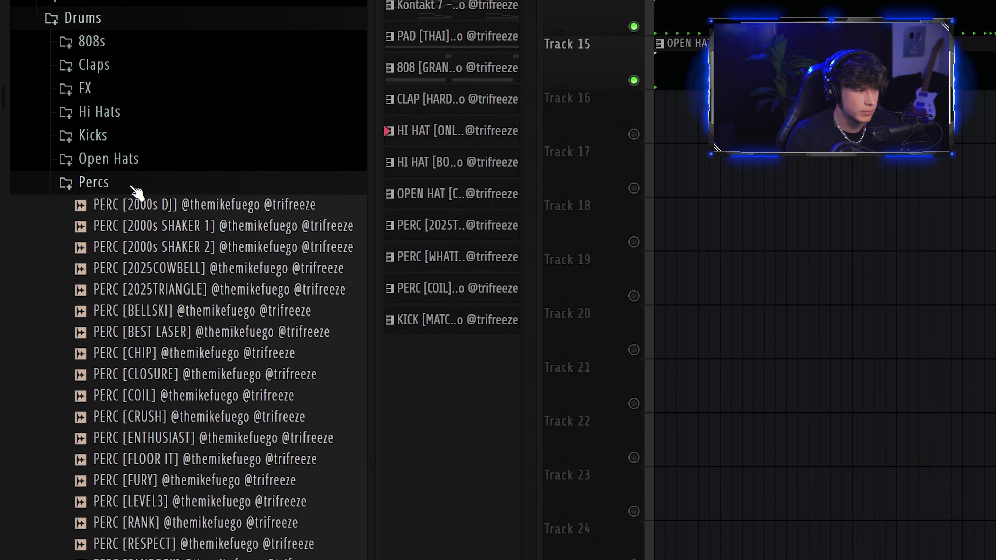
Step: Open the Percs folder and add PERC [2025TRIANGLE] to the arrangement on Track 16
drag(160, 238, 202, 252)
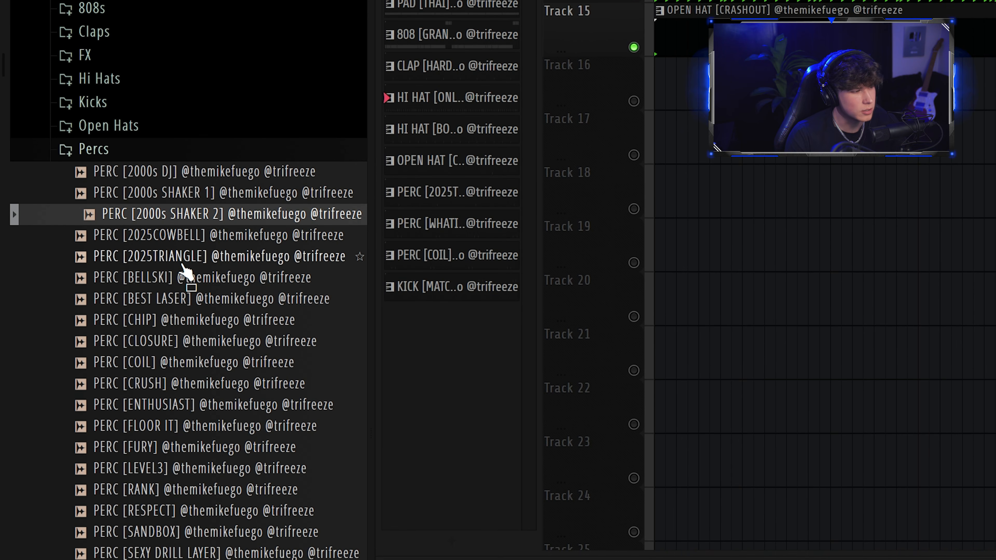
click(183, 267)
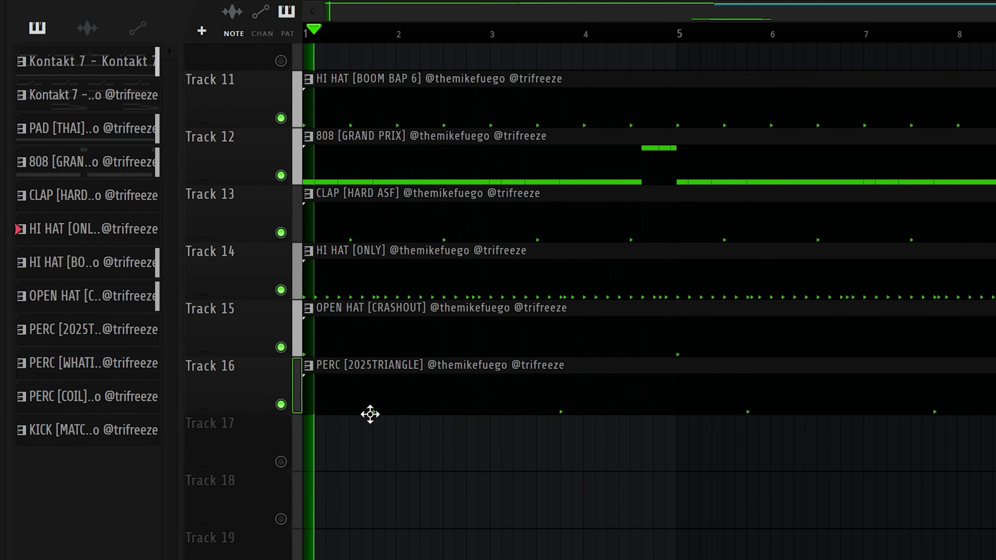
scroll(376, 428, up, 1)
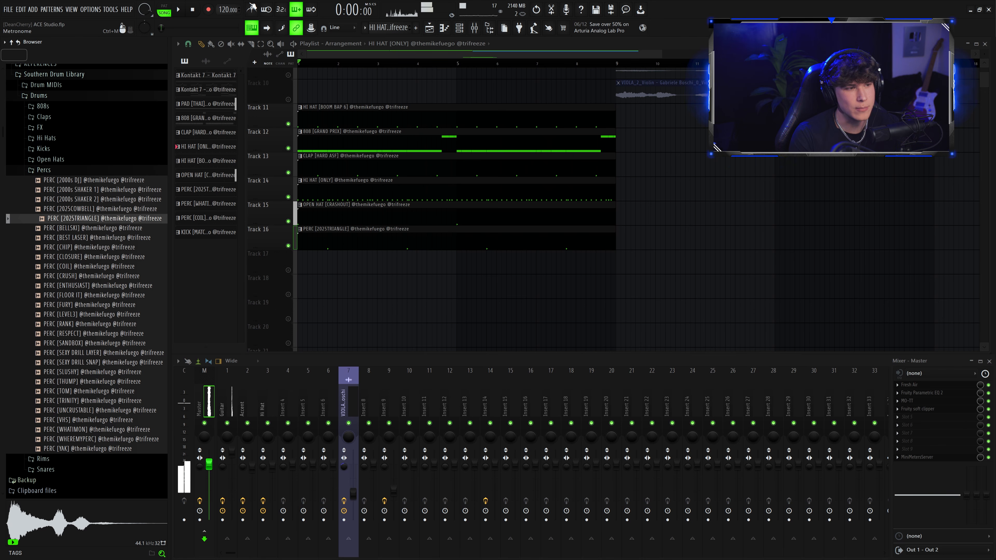
Step: Add PERC [WHATIMON] and PERC [COIL] layers on Tracks 17 and 18, play them and close the channel rack
click(82, 420)
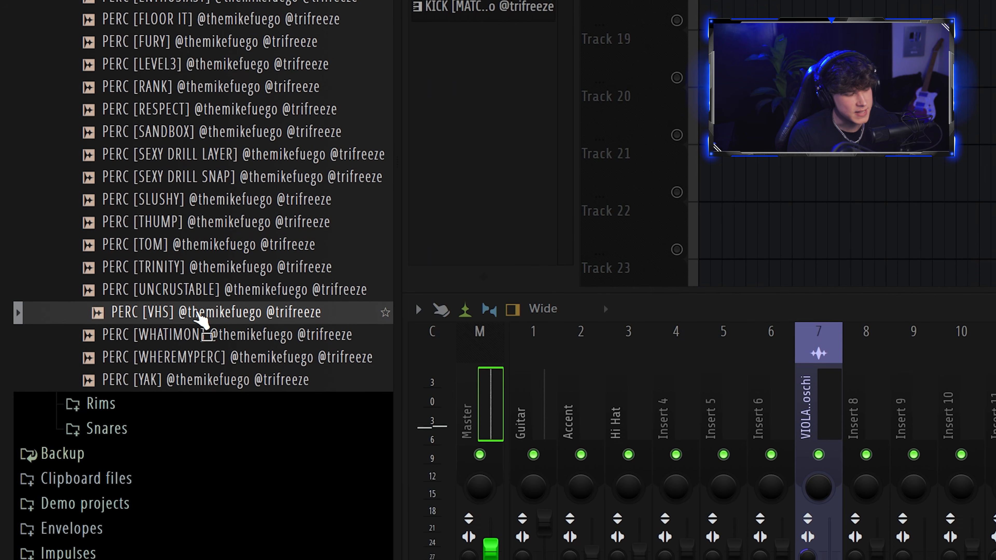
click(82, 429)
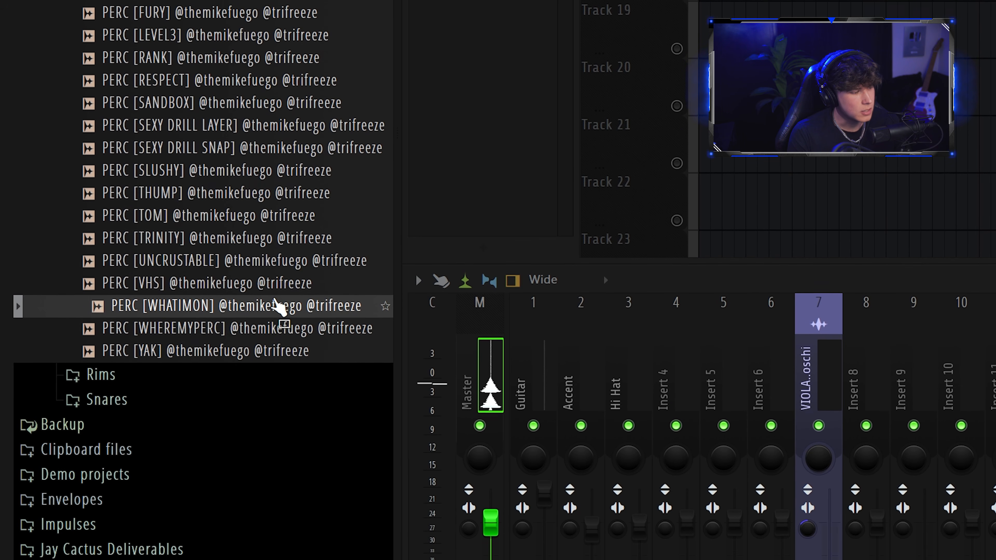
click(458, 294)
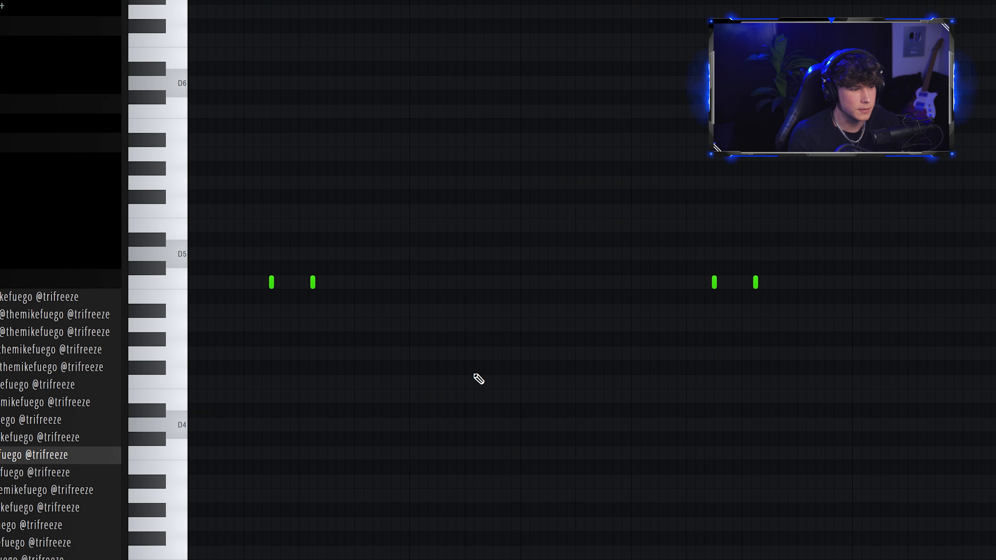
key(space)
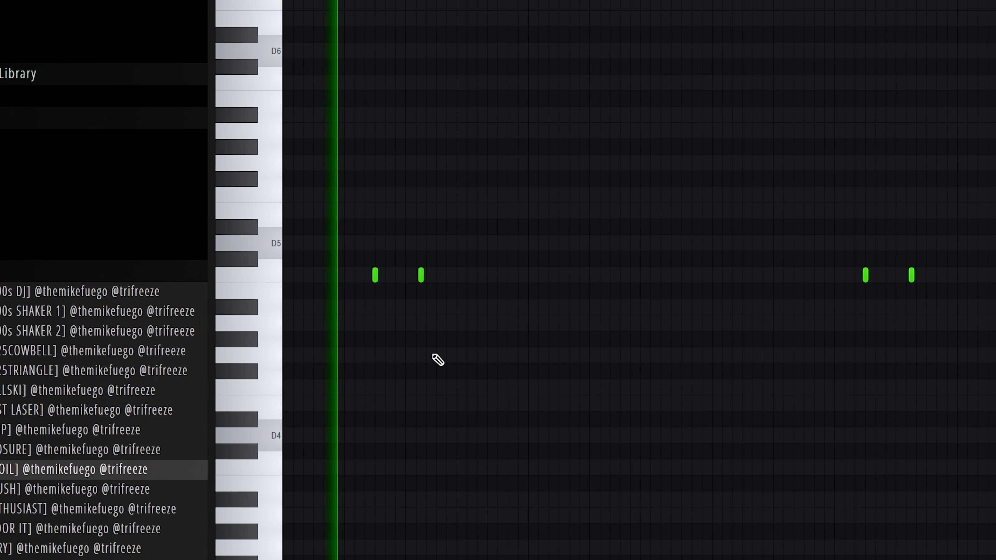
scroll(441, 354, down, 1)
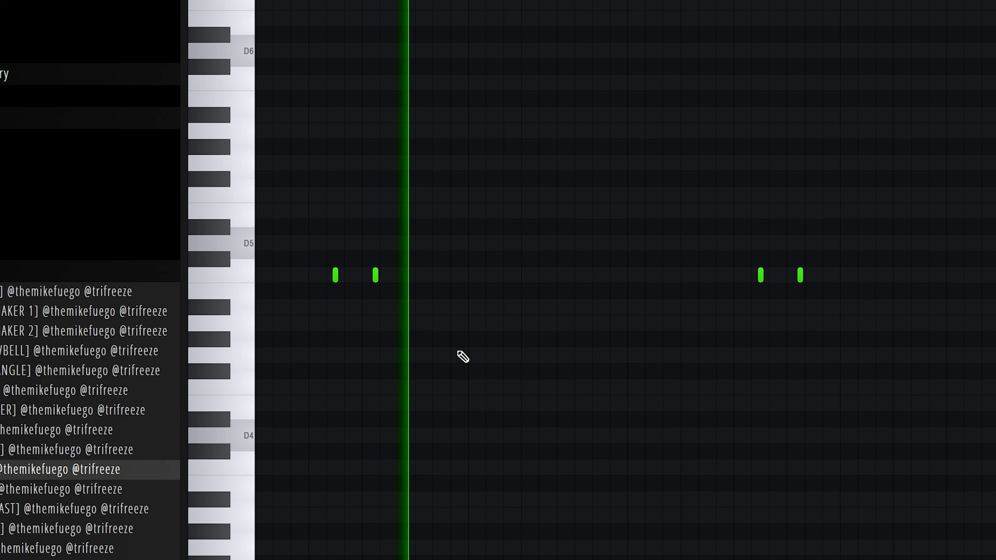
scroll(455, 353, down, 2)
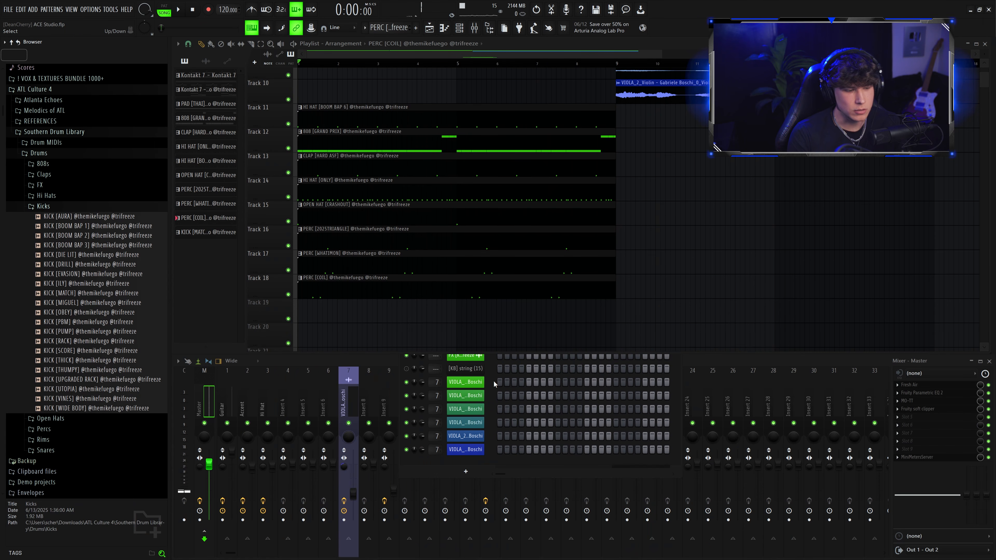
click(495, 384)
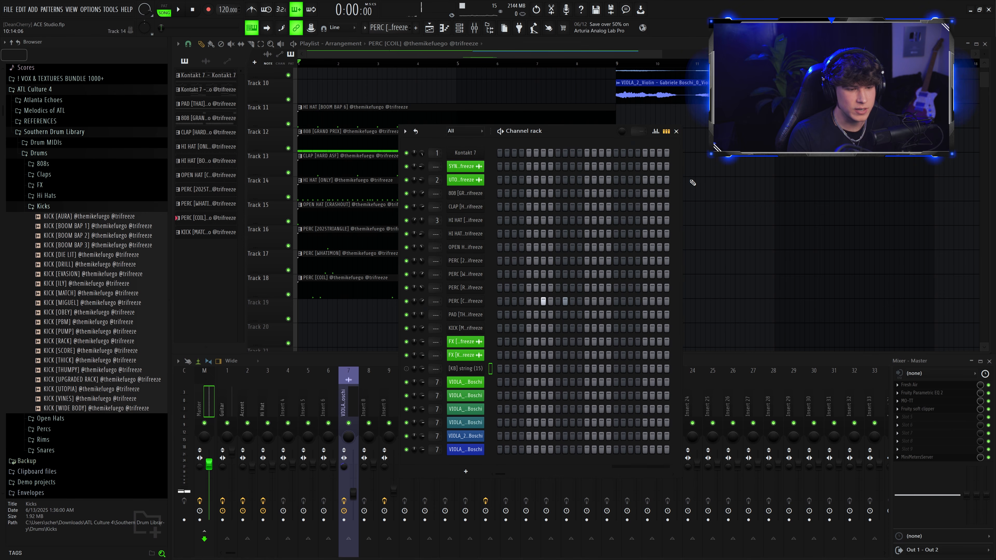
click(677, 131)
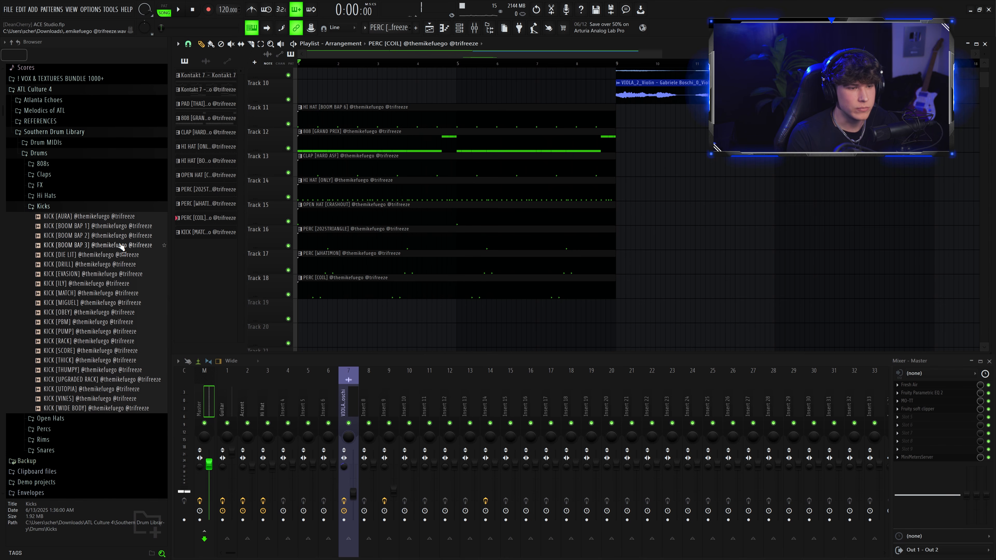
Step: Audition samples in the Kicks folder and choose KICK [MATCH]
click(133, 332)
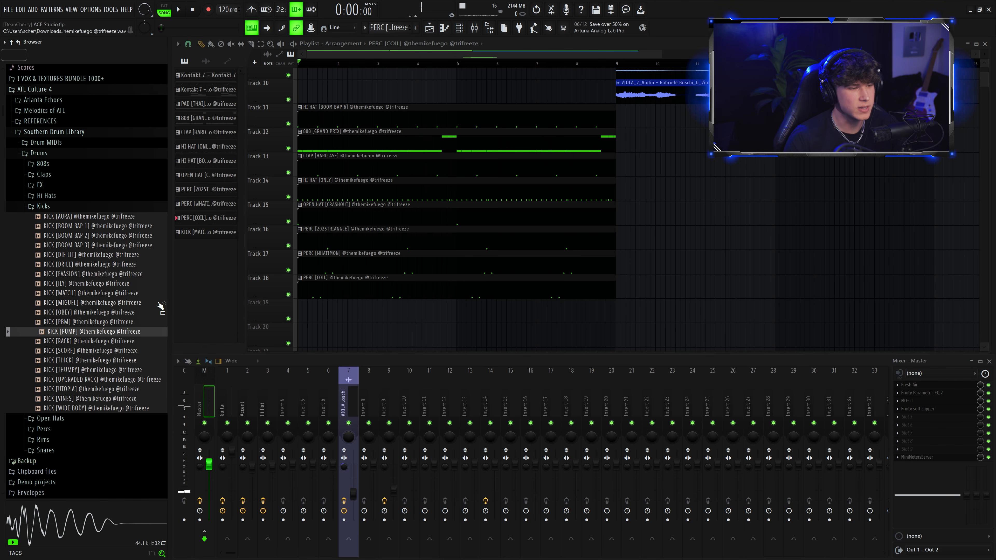
click(85, 265)
click(84, 283)
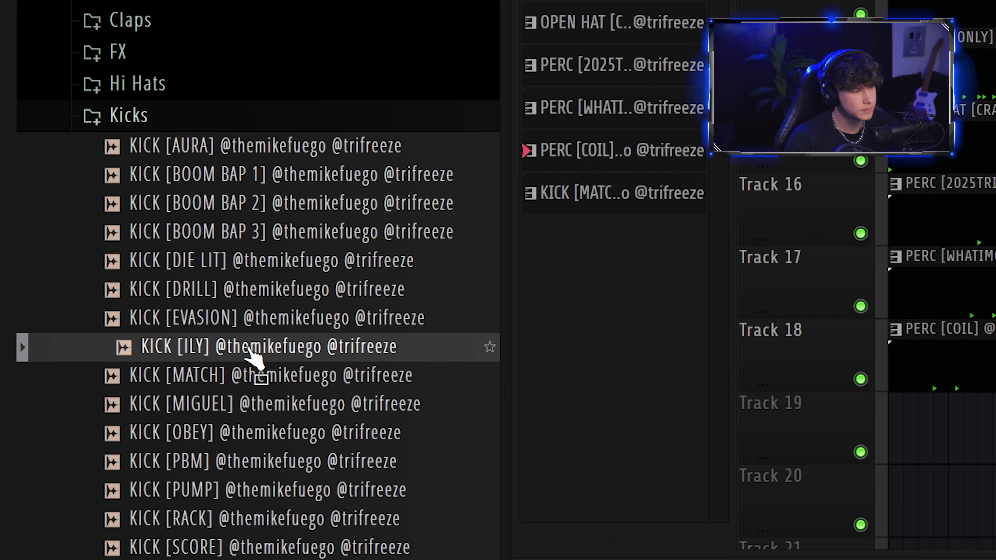
click(83, 293)
click(81, 286)
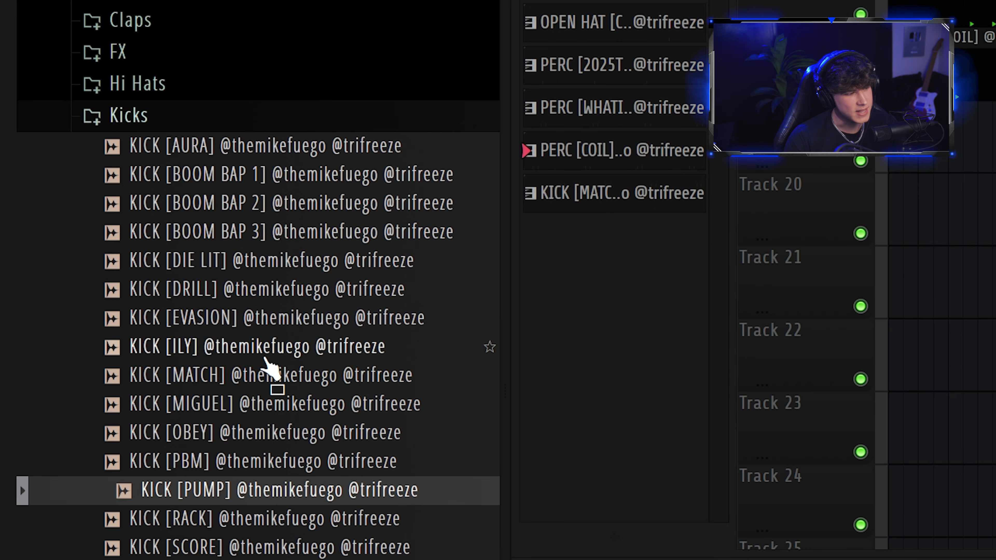
click(256, 376)
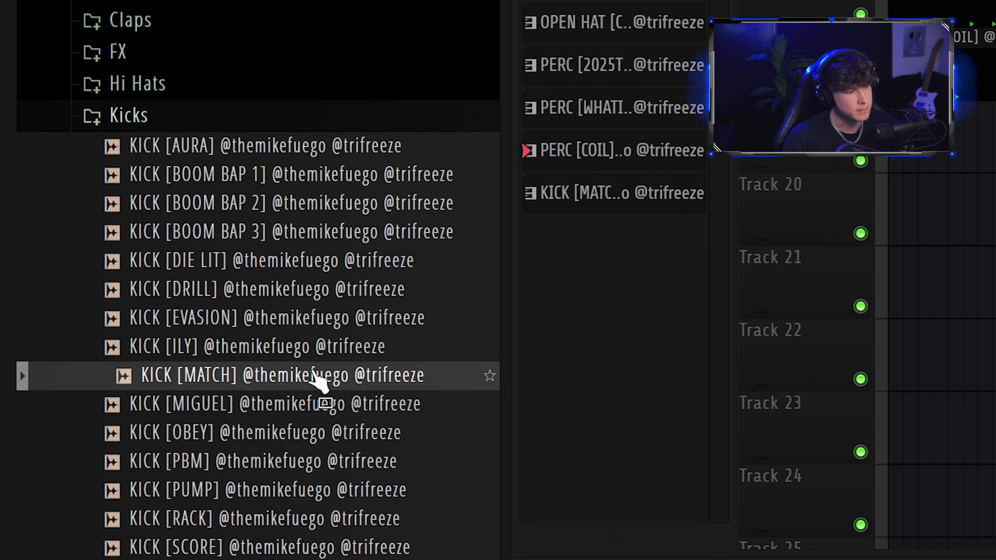
scroll(800, 313, down, 4)
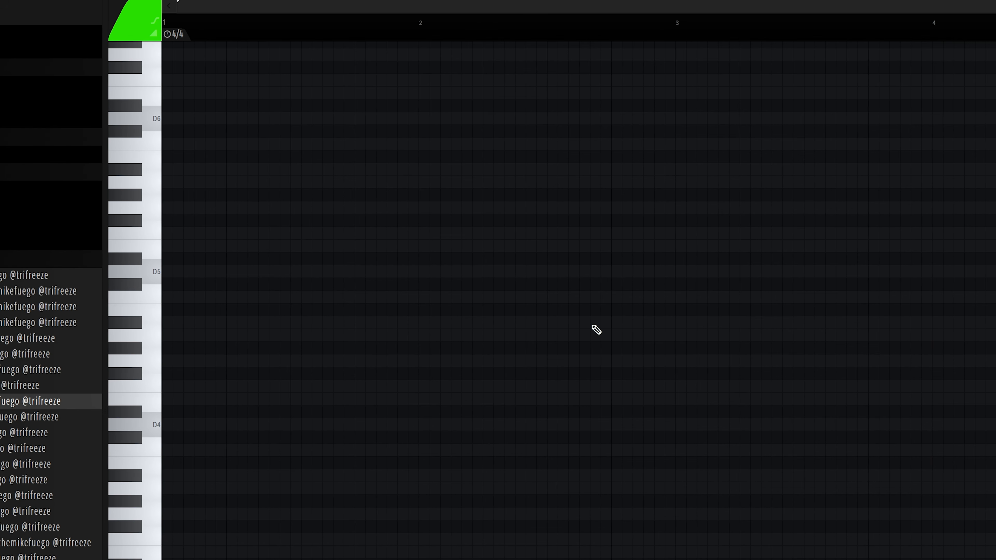
Step: Place two kick notes just before bar 3 in the KICK [MATCH] piano roll and play them
key(space)
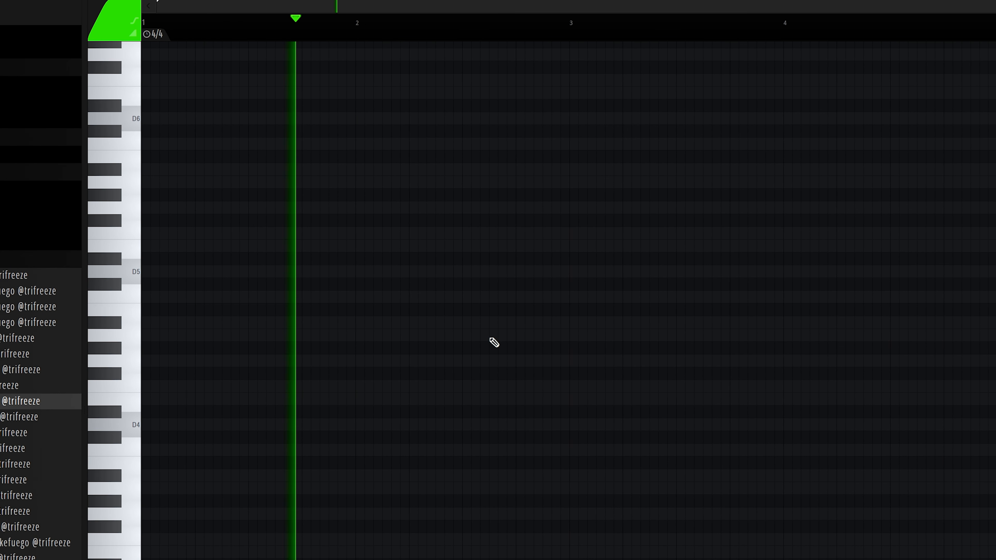
click(500, 335)
click(518, 335)
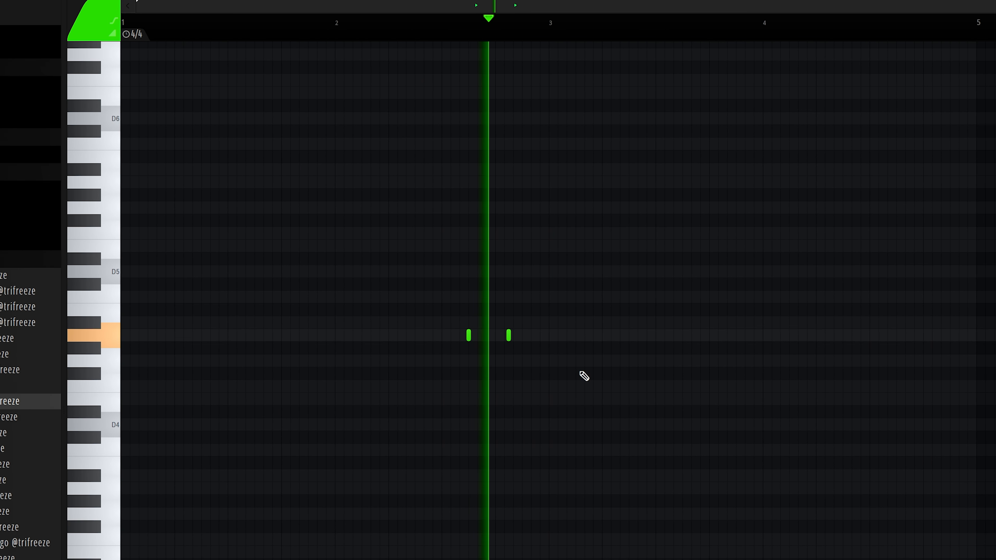
key(space)
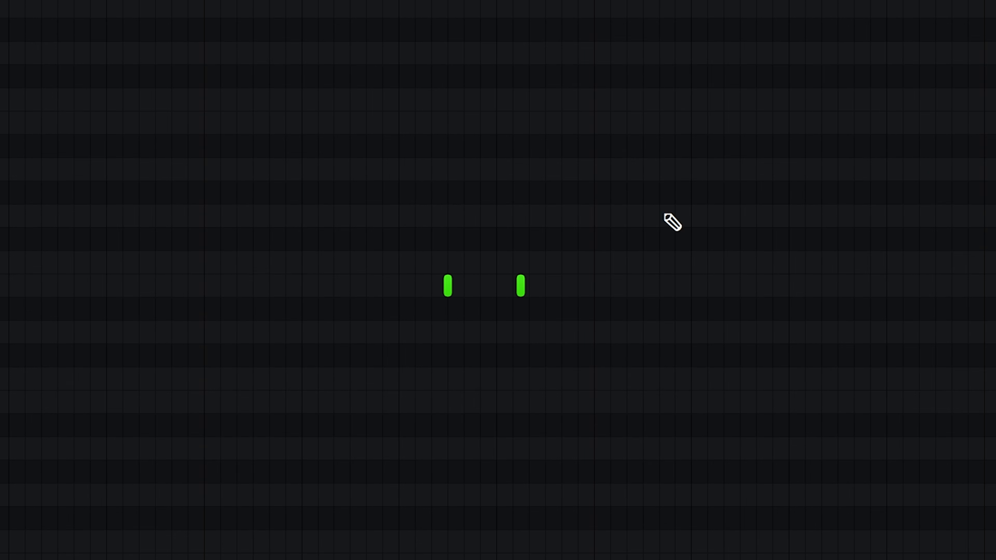
Step: Select the kick notes and duplicate them twice across the following bars
drag(207, 66, 467, 66)
key(ctrl+b)
key(ctrl+b)
scroll(532, 314, down, 1)
key(ctrl+b)
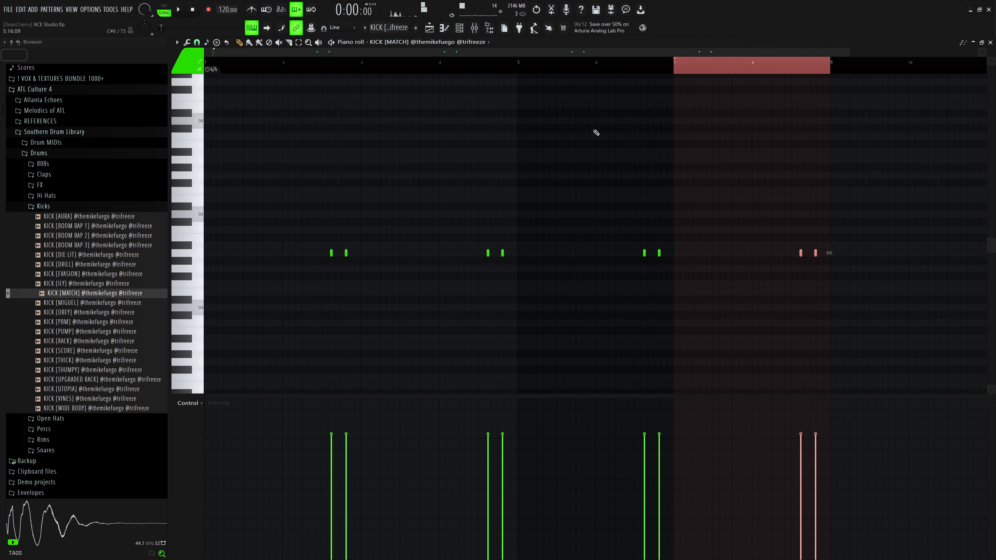
Step: Close the kick piano roll and clear the stray hi-hat clip placed on Track 22
key(F7)
click(559, 298)
scroll(557, 298, down, 3)
scroll(493, 376, up, 5)
click(490, 399)
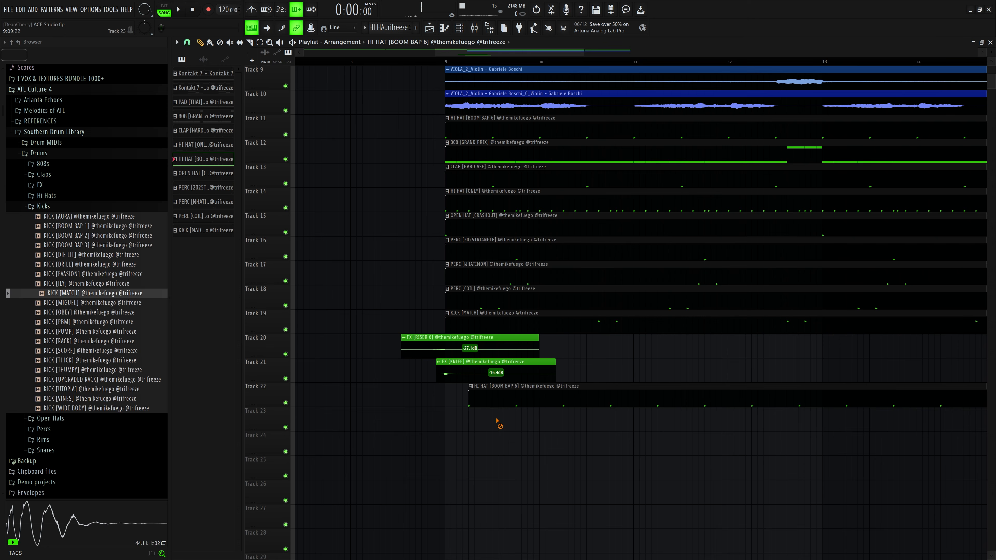
right_click(496, 406)
Step: Browse the FX sample folder and zoom the playlist out to view the whole arrangement
click(62, 208)
click(40, 185)
scroll(66, 269, down, 2)
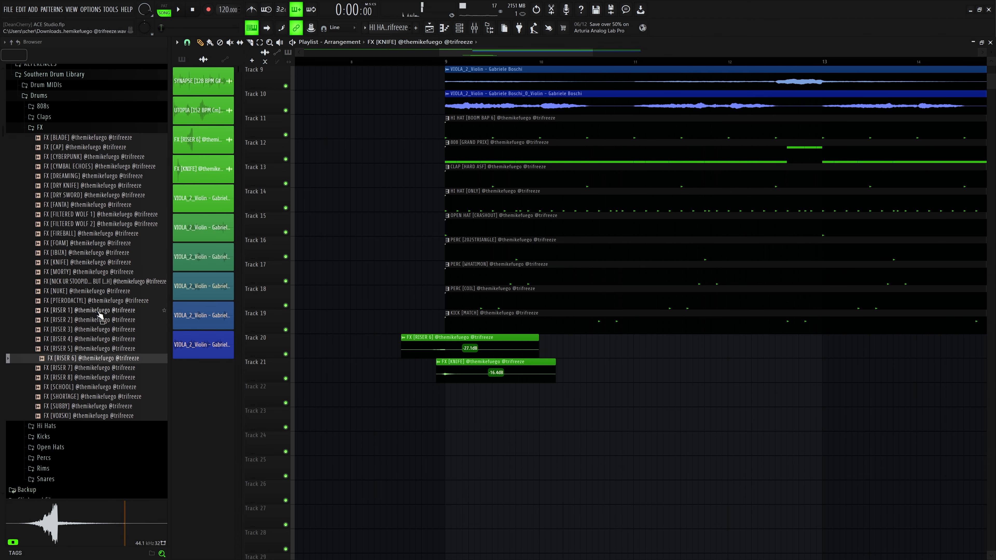
click(78, 262)
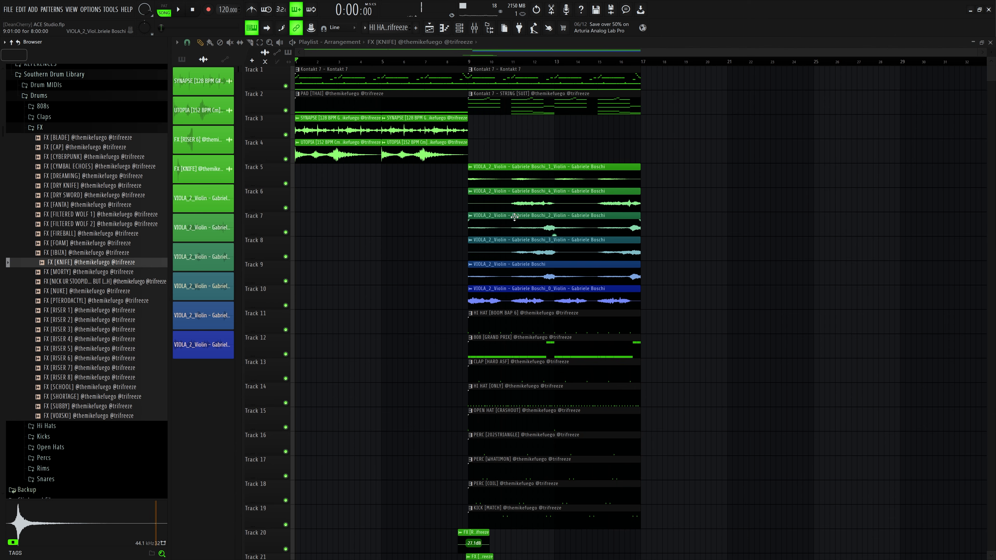
drag(320, 133, 498, 133)
click(262, 42)
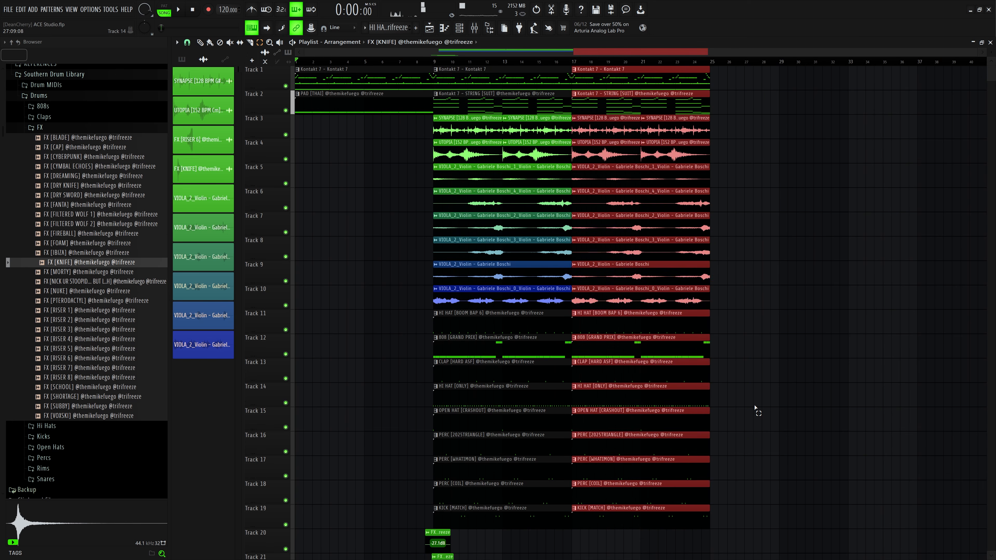
click(755, 407)
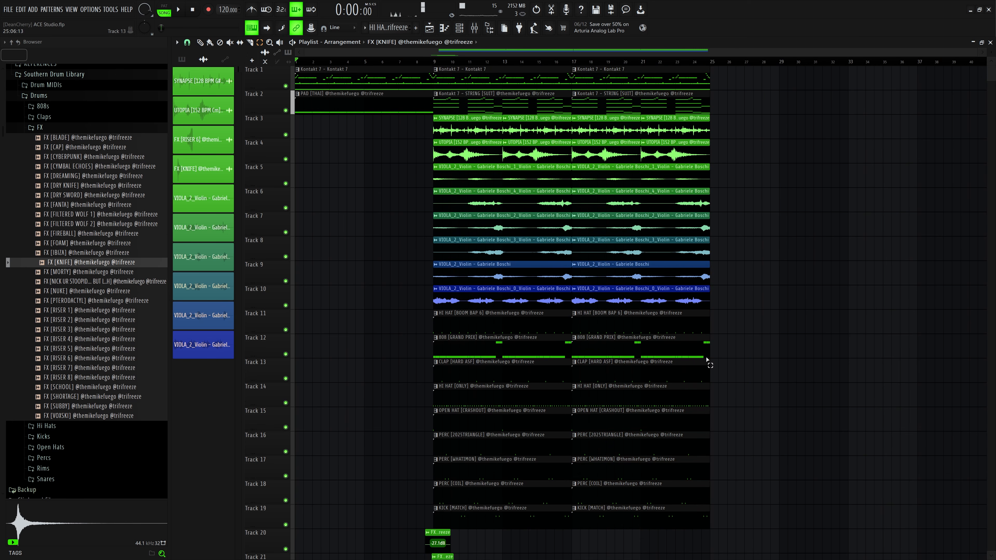
Step: Delete the viola clips from the first section and the pad, SYNAPSE and UTOPIA clips from the second section
drag(498, 181, 499, 288)
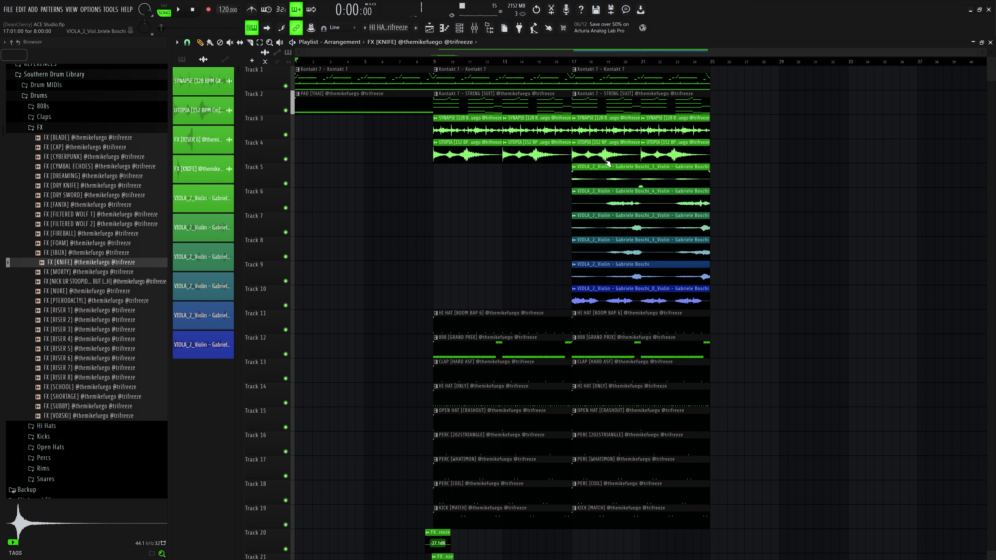
mouse_move(605, 156)
mouse_down()
mouse_move(667, 151)
mouse_move(478, 103)
mouse_up()
click(406, 103)
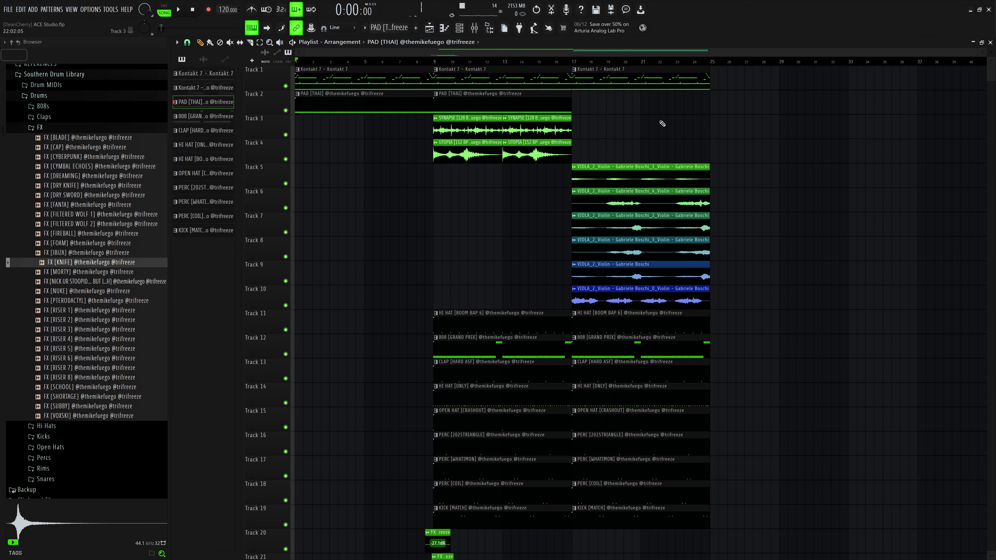
Step: Select all clips from bar 9 onward and duplicate them after the existing arrangement
click(260, 42)
drag(747, 519, 462, 65)
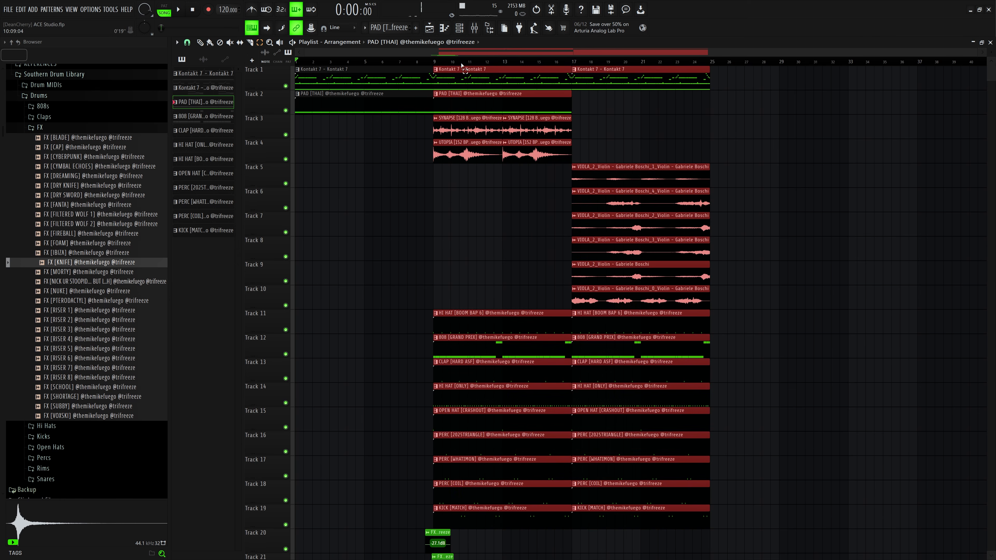
key(ctrl+b)
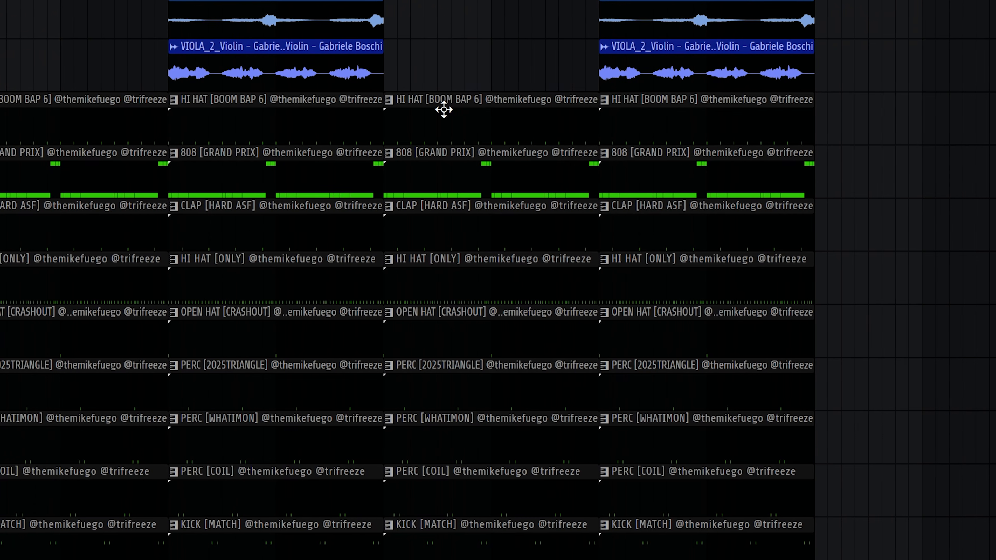
Step: Delete the HI HAT [ONLY] clip in the third section of the arrangement
right_click(617, 318)
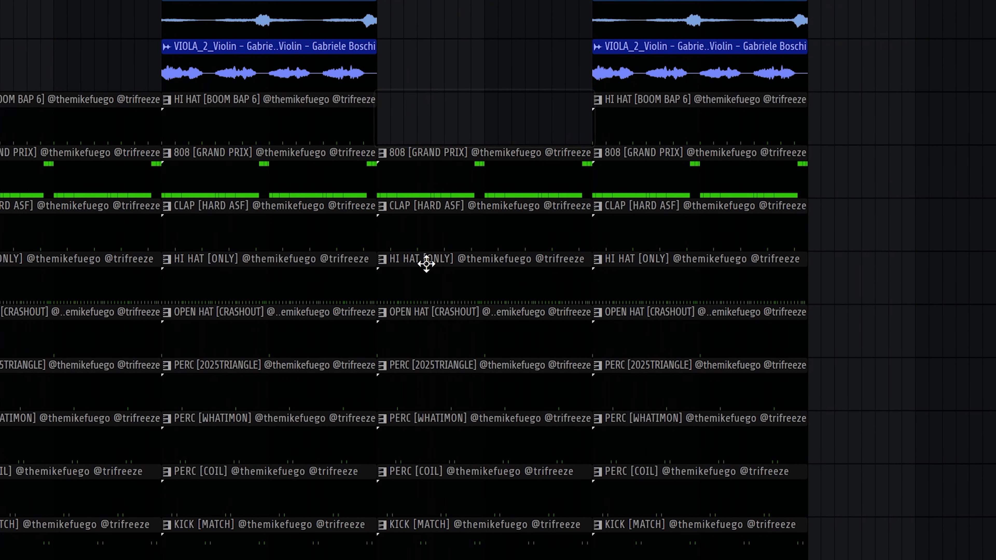
right_click(613, 387)
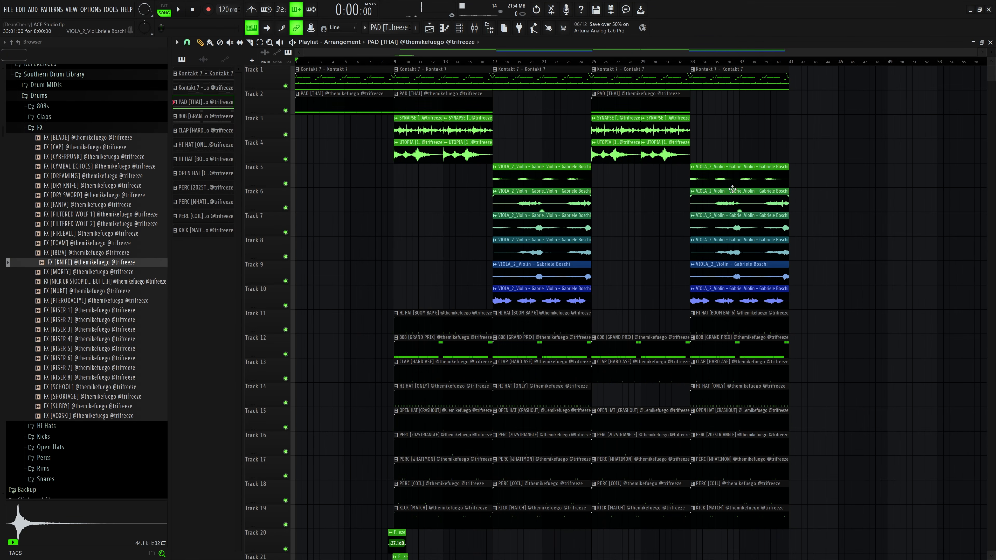
Step: Duplicate the entire arrangement and delete the trailing drum and viola clips in the final section
key(ctrl+a)
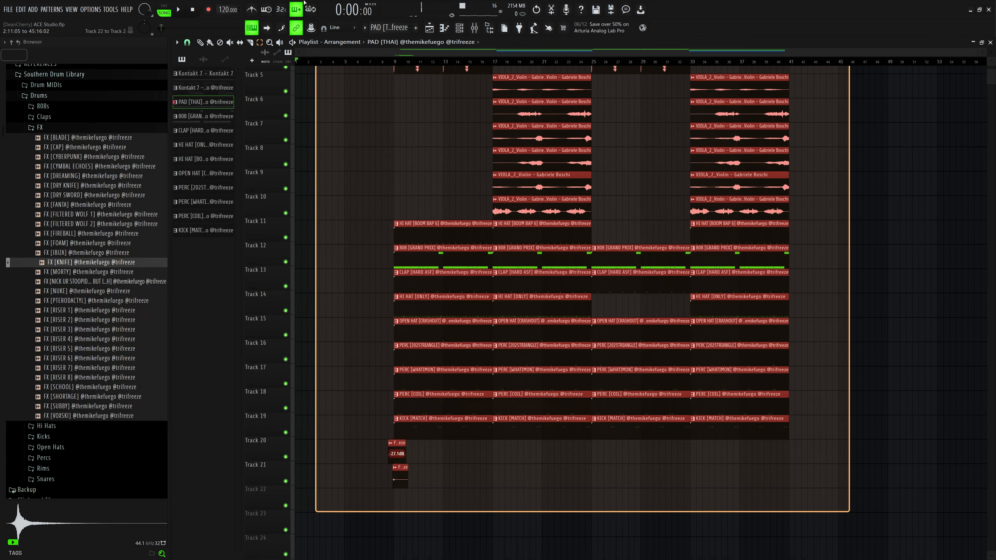
key(ctrl+b)
scroll(456, 254, down, 3)
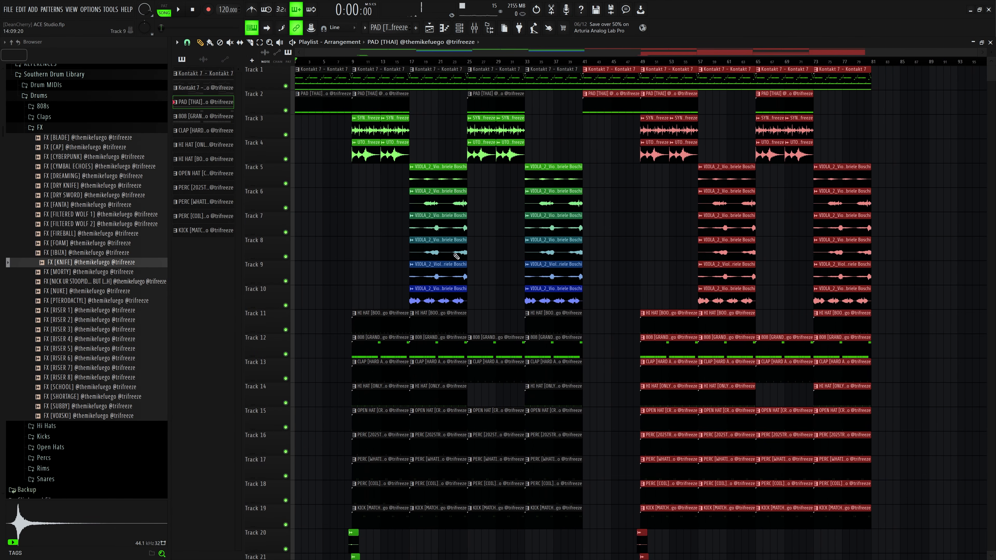
mouse_move(788, 520)
mouse_down()
mouse_move(832, 196)
mouse_move(822, 69)
mouse_up()
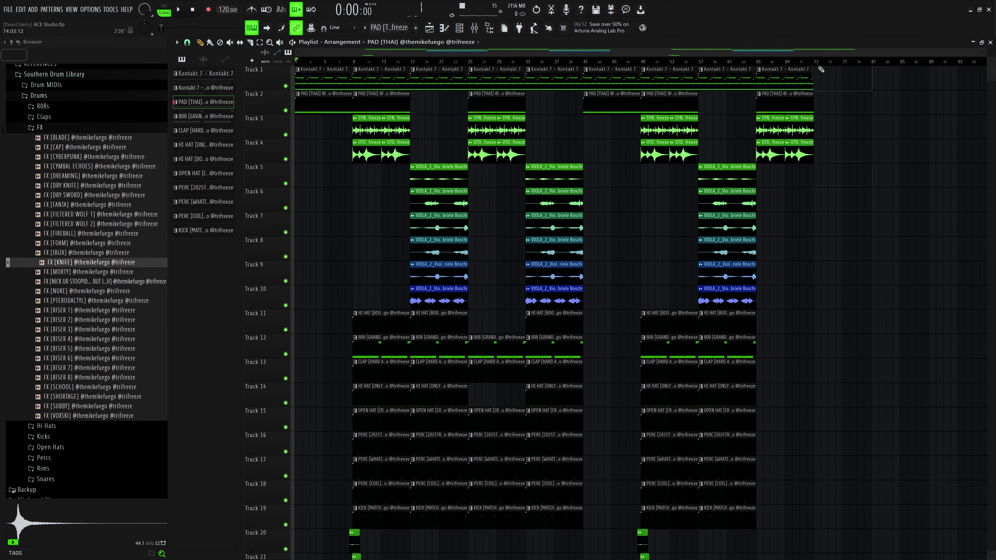